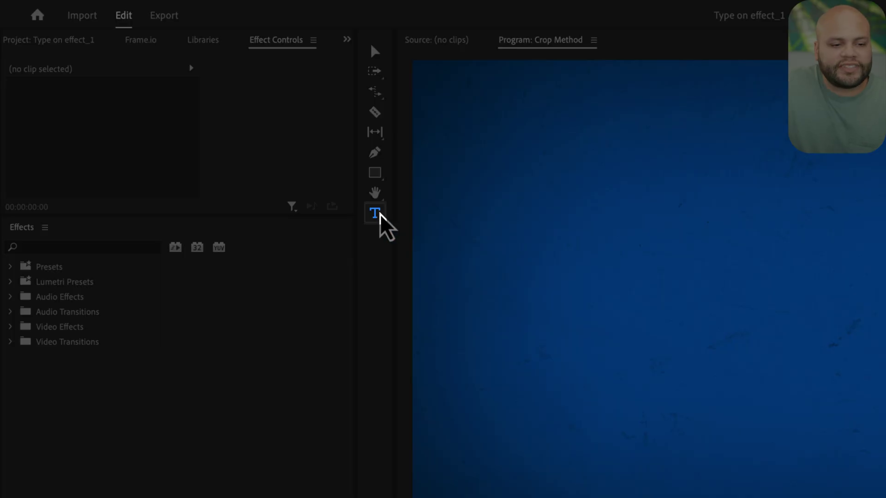
Add a white 'TYPE IN OUR FIRST TITLE' title over the blue background, centred horizontally and vertically.
{"action": "left_click", "coordinate": [380, 215]}
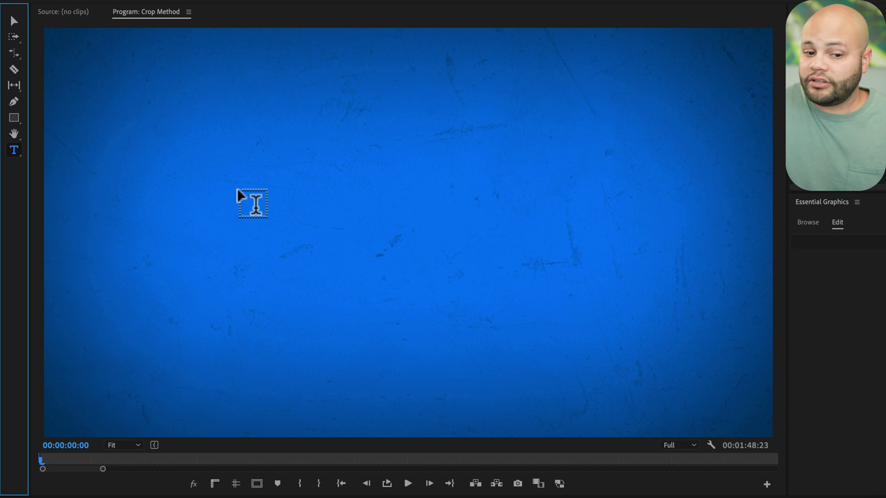
{"action": "left_click", "coordinate": [238, 189]}
{"action": "type", "text": "TYPE IN OUR FIR"}
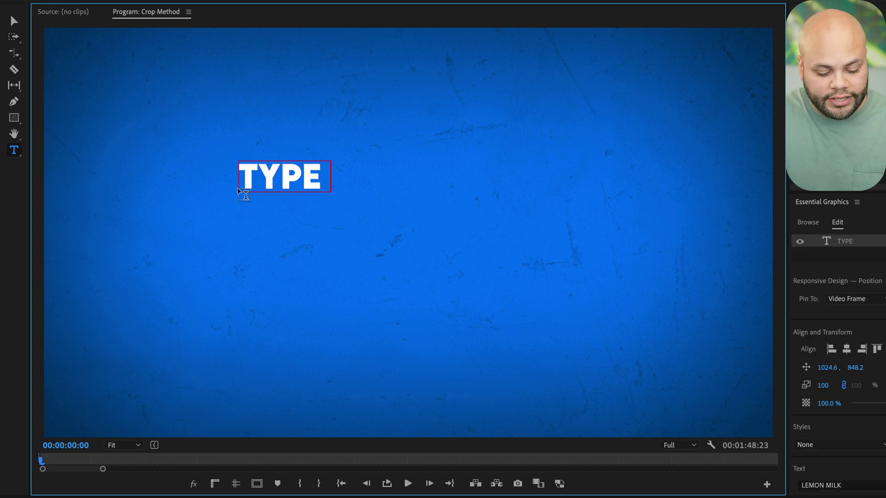
{"action": "type", "text": "ST TITLE"}
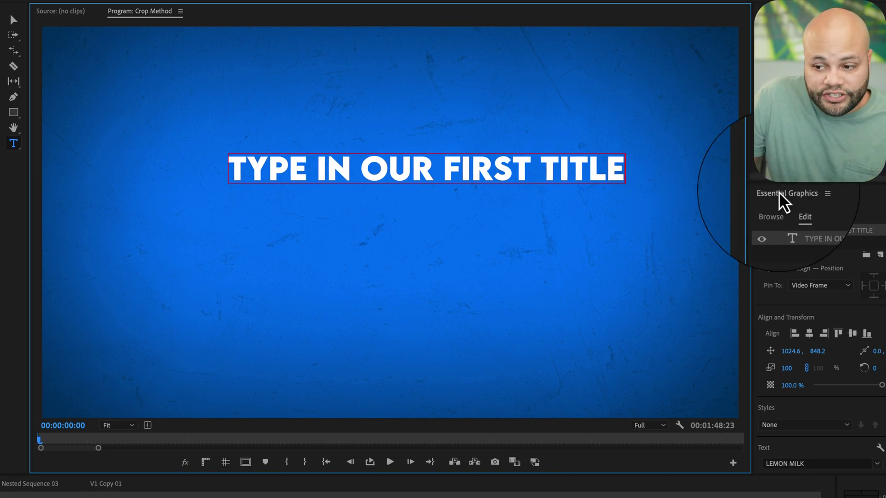
{"action": "left_click", "coordinate": [811, 337]}
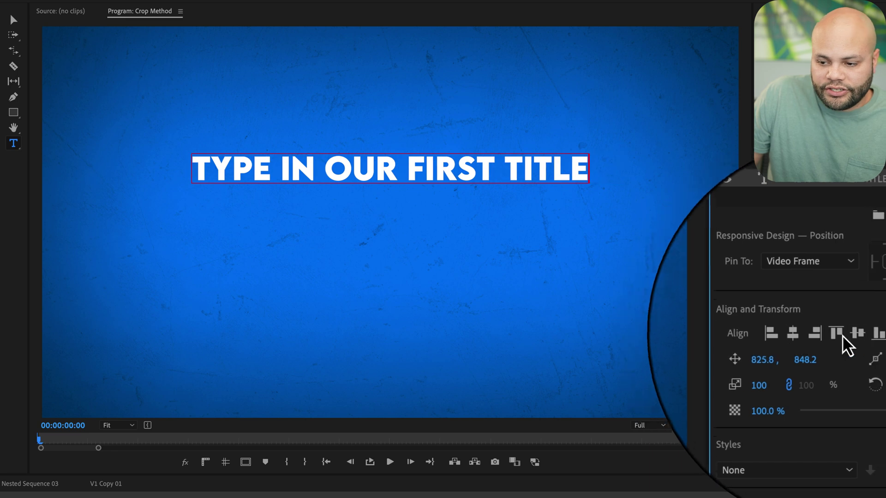
{"action": "left_click", "coordinate": [872, 332]}
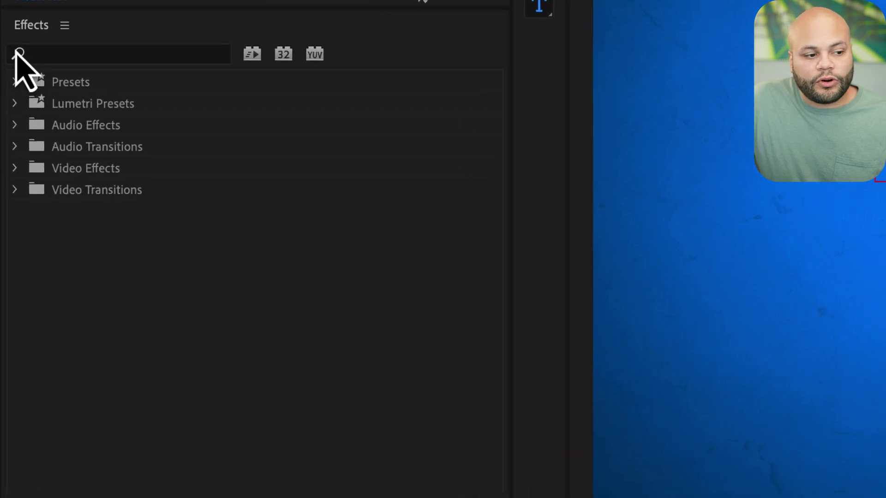
Find the Wipe transition in Effects and apply it to the start of the title clip.
{"action": "left_click", "coordinate": [12, 134]}
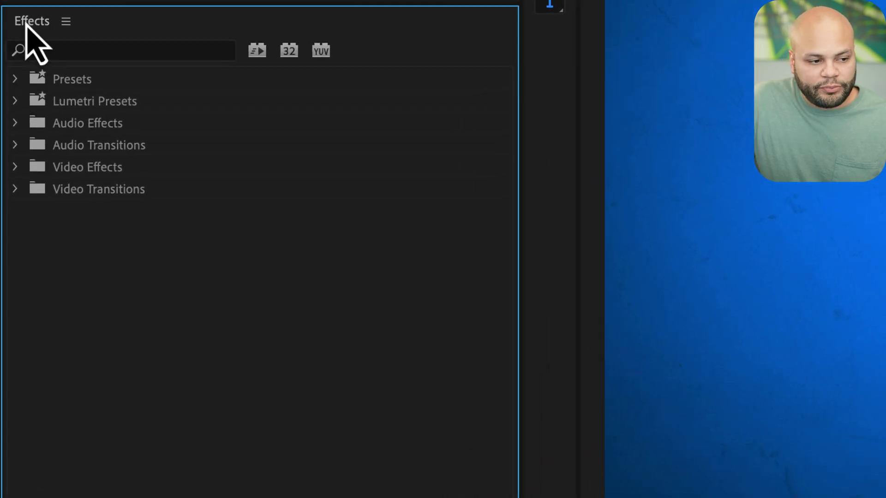
{"action": "left_click", "coordinate": [55, 54]}
{"action": "type", "text": "wipe"}
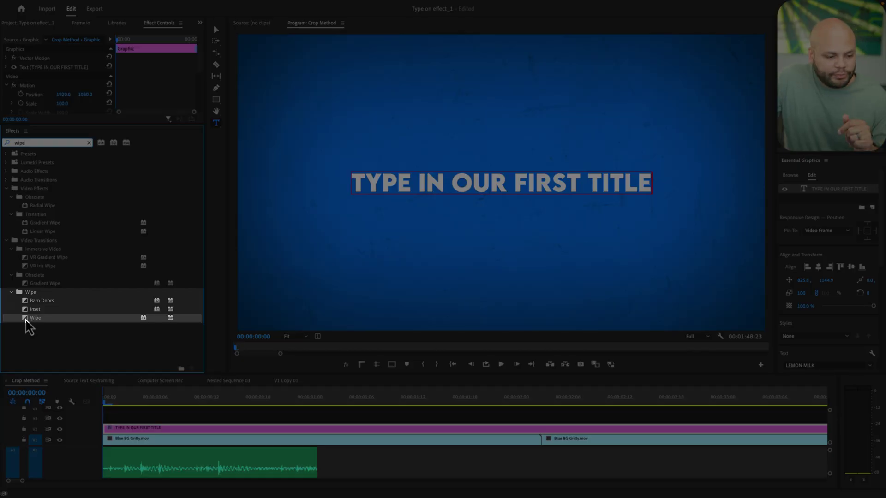
{"action": "left_click_drag", "start_coordinate": [26, 320], "coordinate": [107, 437]}
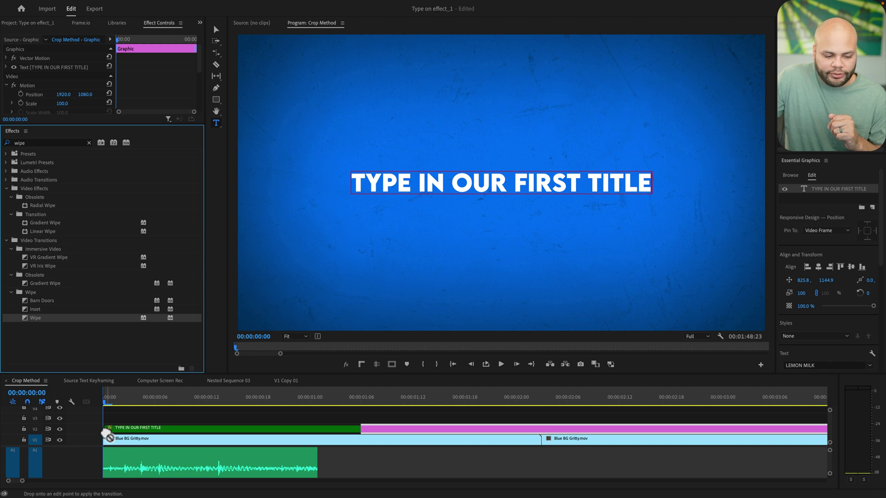
{"action": "left_click_drag", "start_coordinate": [107, 436], "coordinate": [106, 431]}
Preview the wipe reveal, shorten the Wipe transition, and replay it from the sequence start.
{"action": "key", "text": "space"}
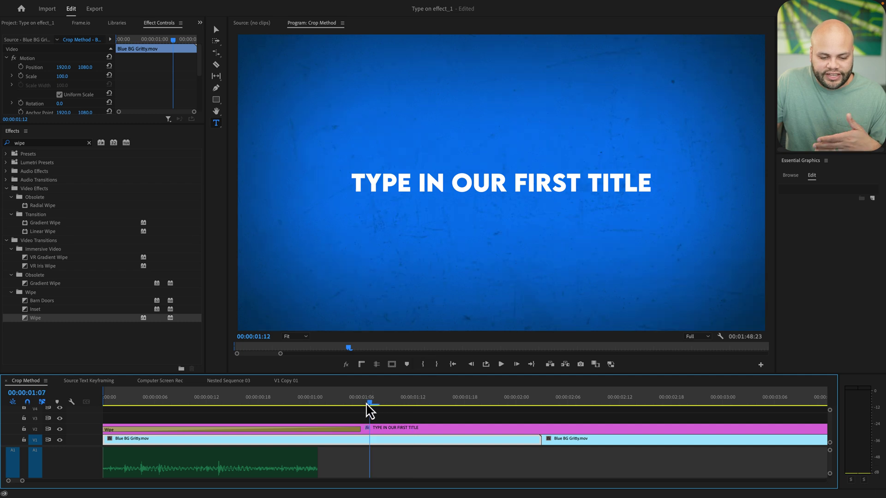
{"action": "left_click", "coordinate": [283, 399]}
{"action": "left_click_drag", "start_coordinate": [264, 406], "coordinate": [240, 402]}
{"action": "left_click_drag", "start_coordinate": [364, 429], "coordinate": [267, 429]}
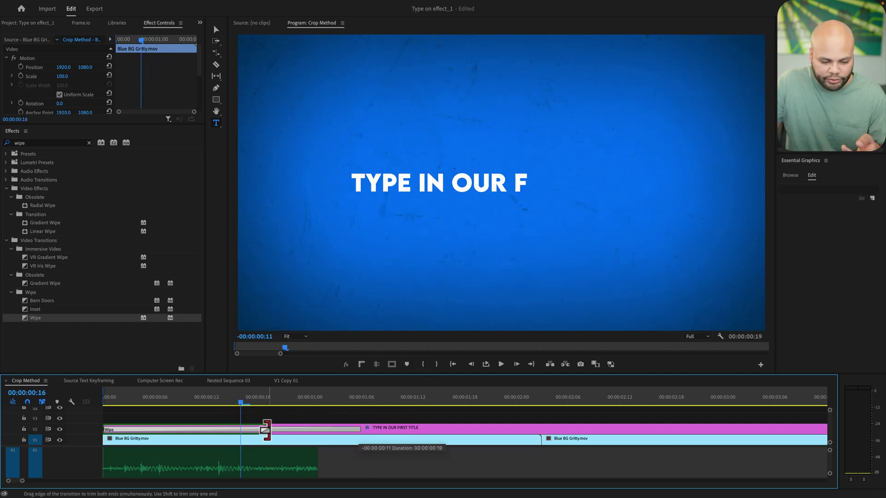
{"action": "left_click", "coordinate": [251, 464]}
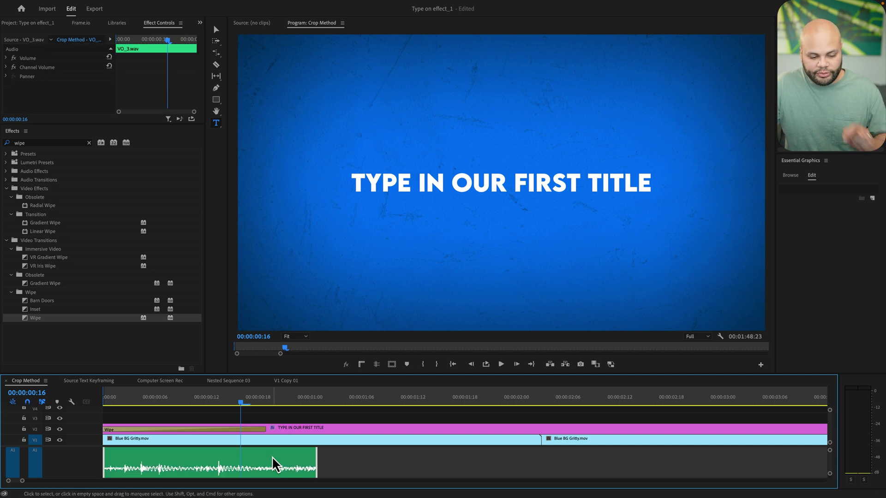
{"action": "left_click_drag", "start_coordinate": [243, 406], "coordinate": [4, 422]}
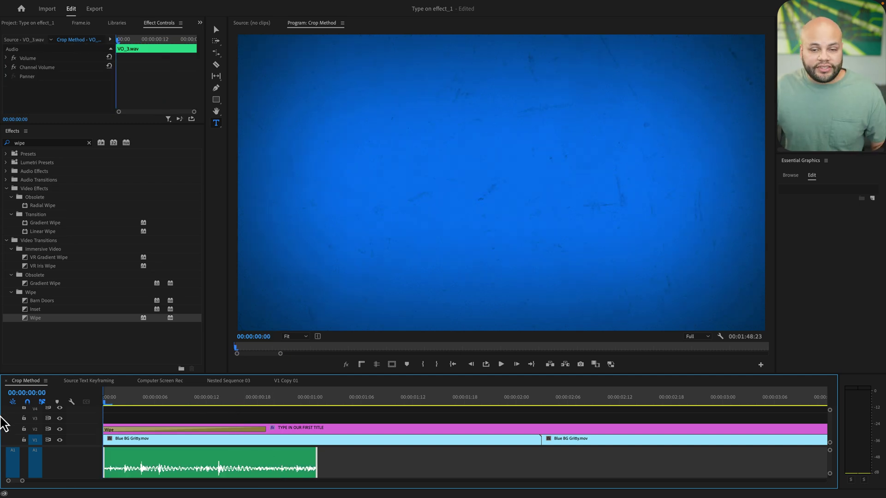
{"action": "key", "text": "space"}
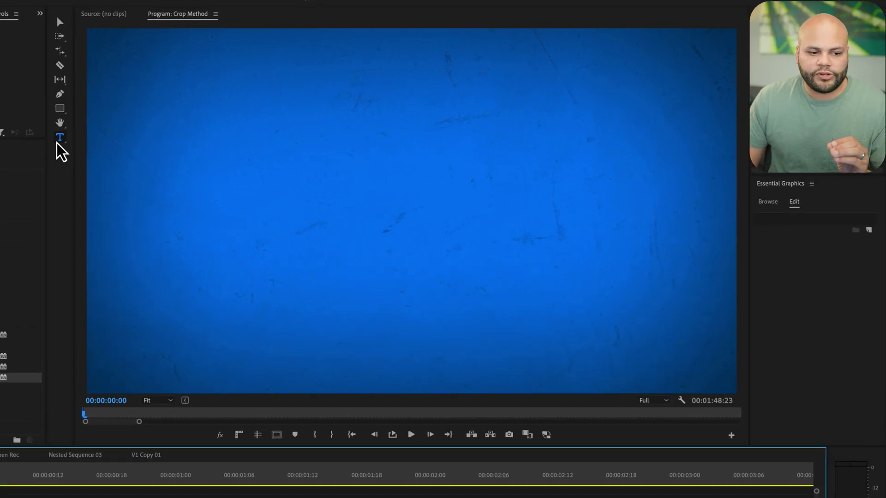
Type 'HIT THAT LIKE BUTTON' with centre text alignment and align it to the frame's horizontal and vertical centre.
{"action": "left_click", "coordinate": [15, 144]}
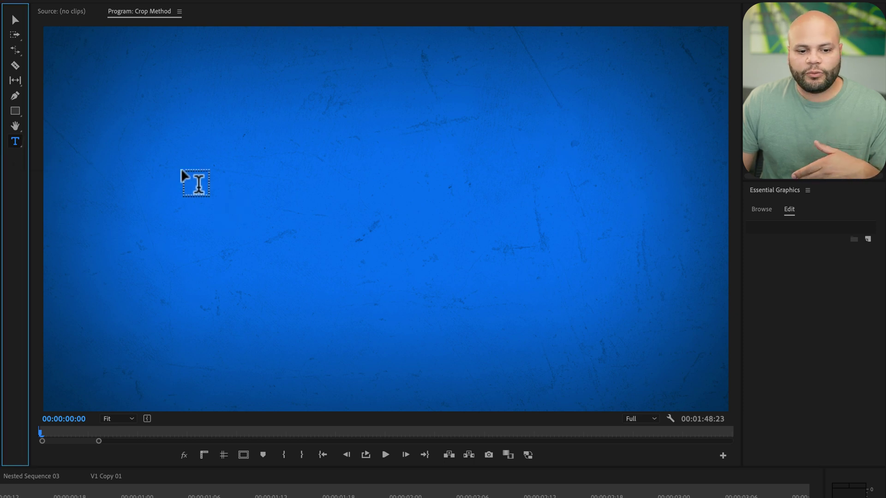
{"action": "left_click", "coordinate": [183, 216]}
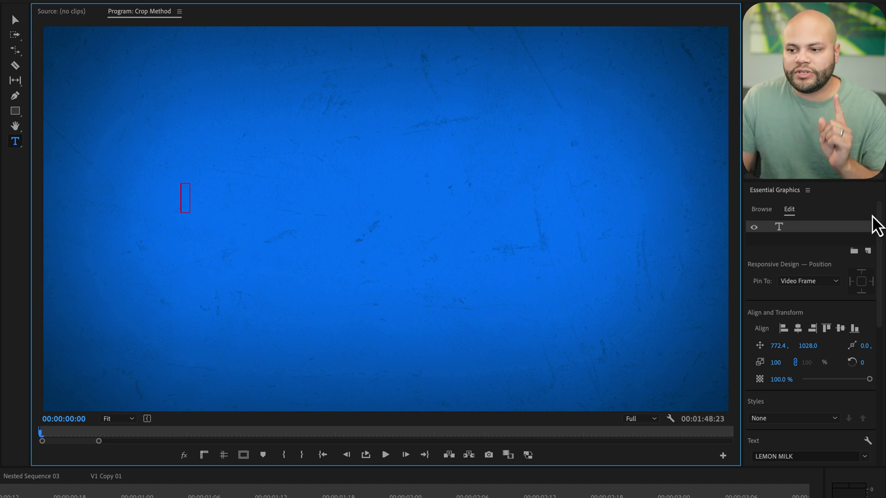
{"action": "left_click_drag", "start_coordinate": [882, 224], "coordinate": [882, 323]}
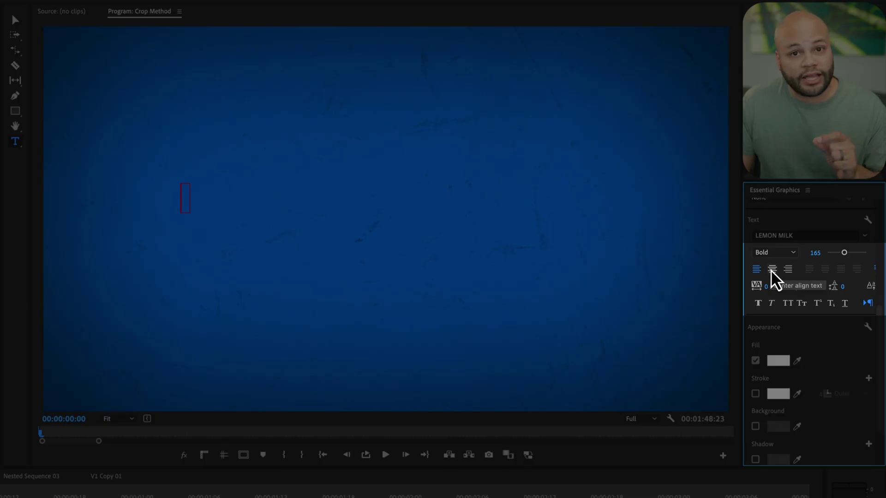
{"action": "type", "text": "HIT"}
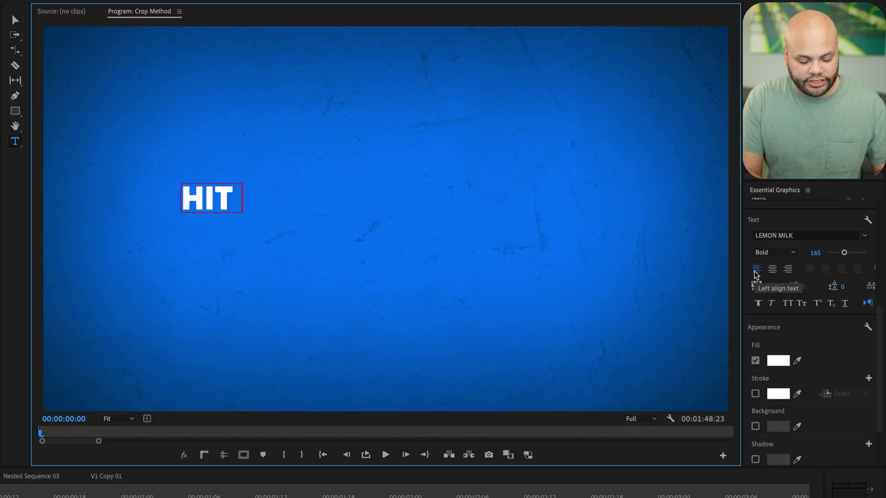
{"action": "type", "text": " THAT LIKE BUTTON"}
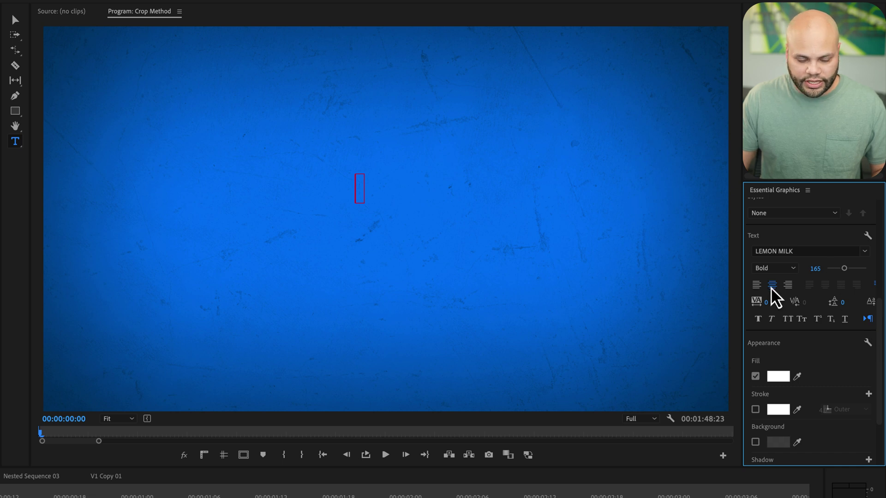
{"action": "type", "text": "HIT THAT"}
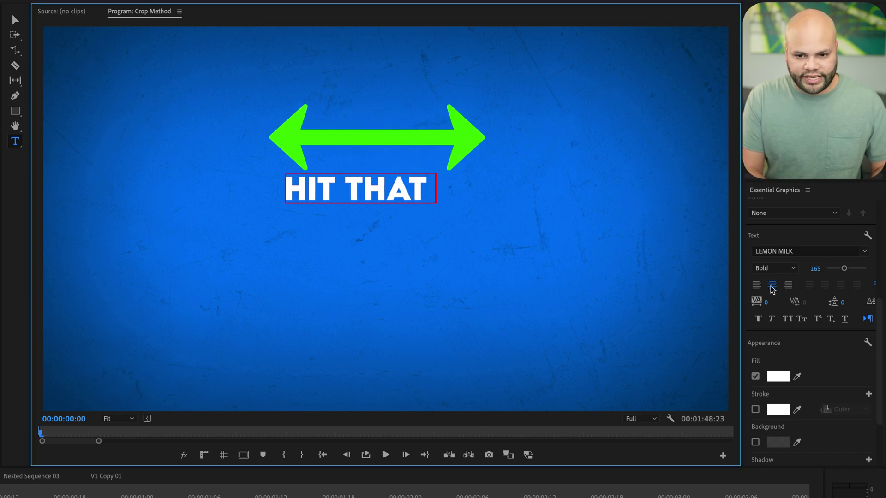
{"action": "type", "text": " LIKE BUTTON"}
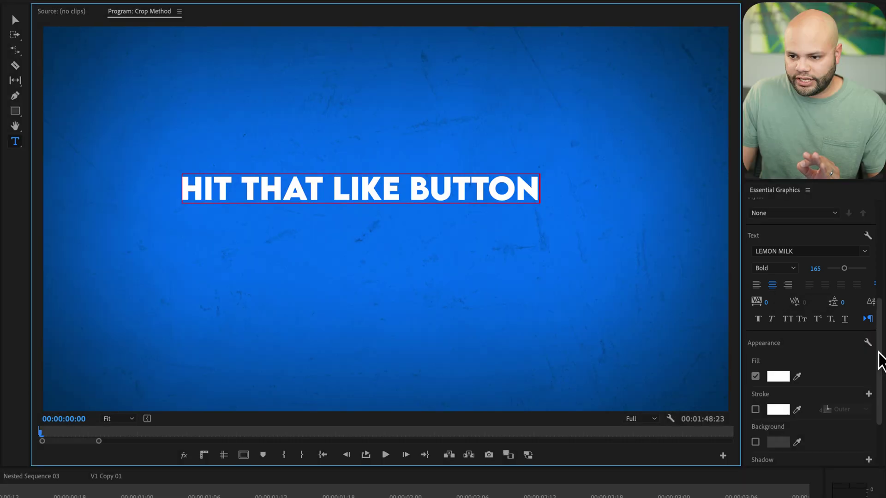
{"action": "left_click_drag", "start_coordinate": [878, 362], "coordinate": [876, 277]}
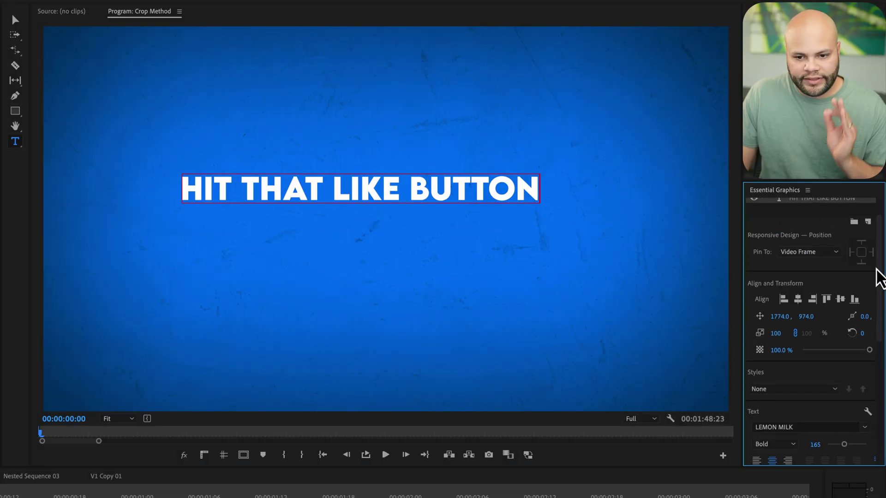
{"action": "left_click", "coordinate": [798, 301]}
{"action": "left_click", "coordinate": [840, 301]}
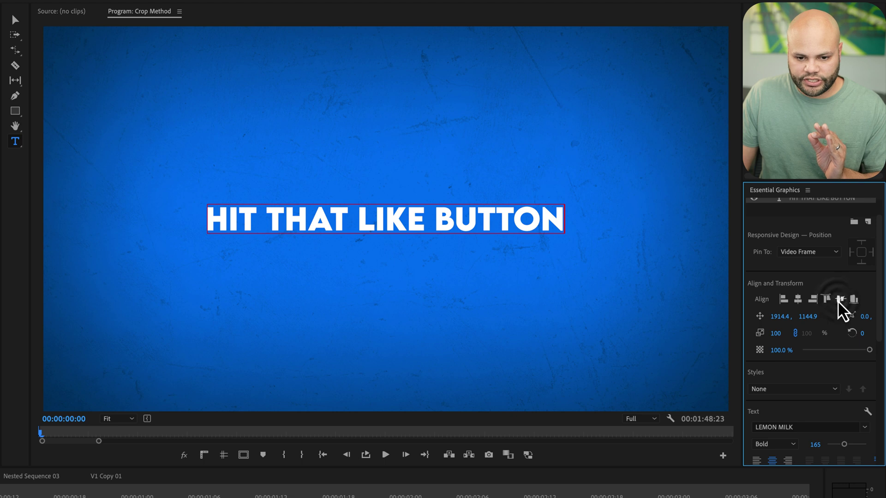
{"action": "left_click", "coordinate": [395, 223]}
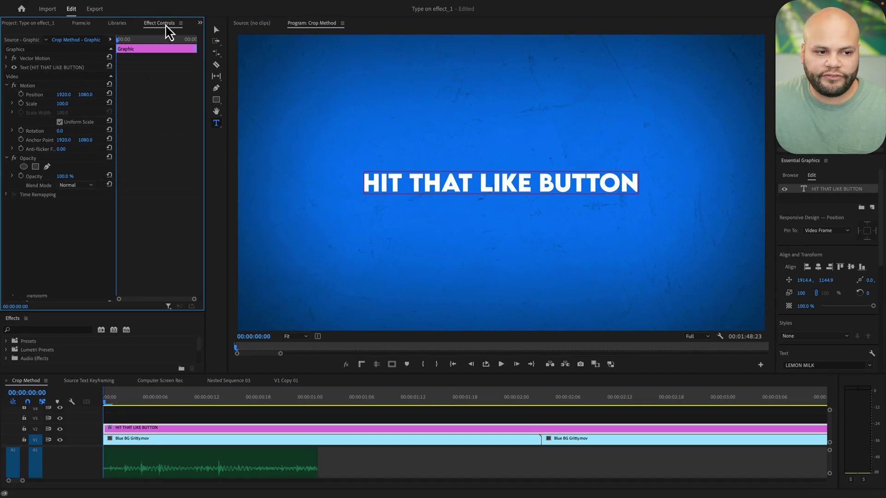
Enable Source Text keyframing on the title, with the first keyframe at 00:00:01:02.
{"action": "left_click", "coordinate": [6, 67]}
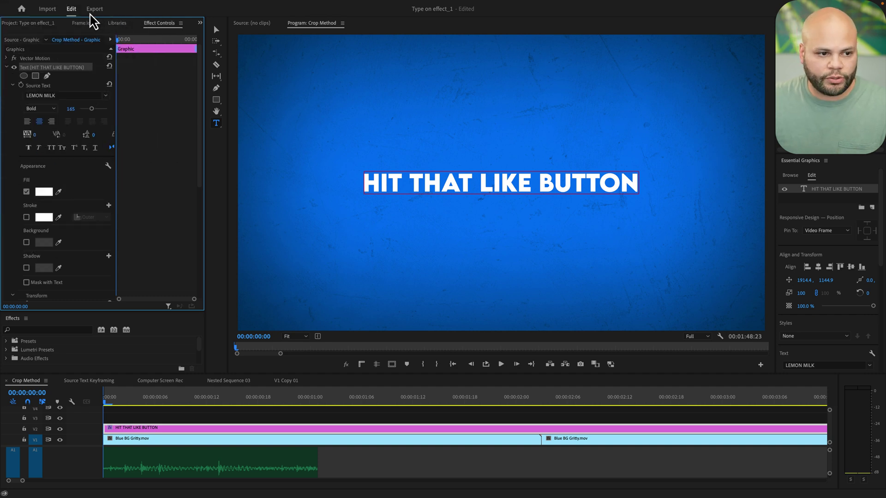
{"action": "left_click_drag", "start_coordinate": [116, 41], "coordinate": [135, 43]}
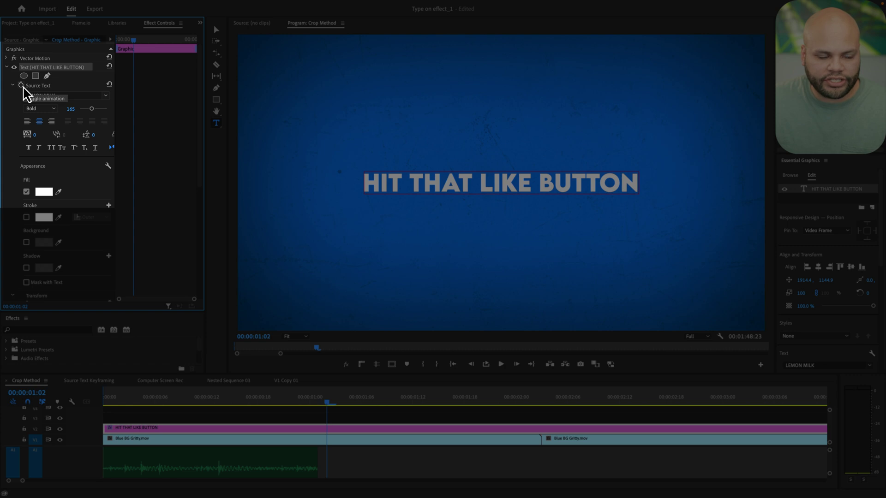
{"action": "left_click", "coordinate": [21, 86]}
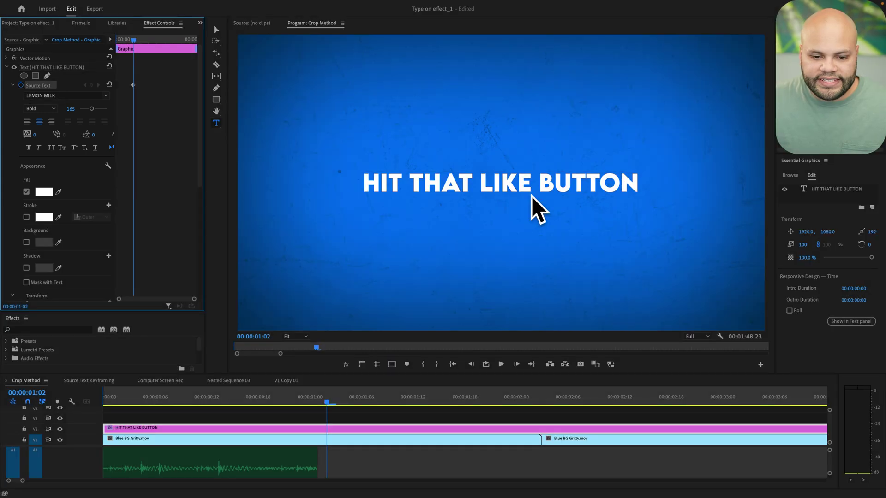
{"action": "key", "text": "Left"}
{"action": "key", "text": "Left"}
{"action": "key", "text": "Left"}
{"action": "key", "text": "Left"}
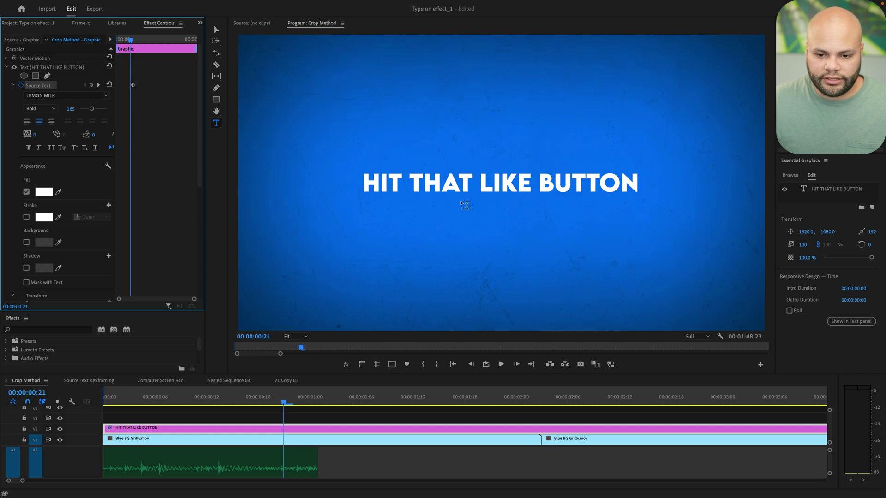
{"action": "left_click", "coordinate": [573, 182]}
Delete BUTTON, then step back three frames and delete LIKE, creating Source Text keyframes.
{"action": "left_click", "coordinate": [569, 179]}
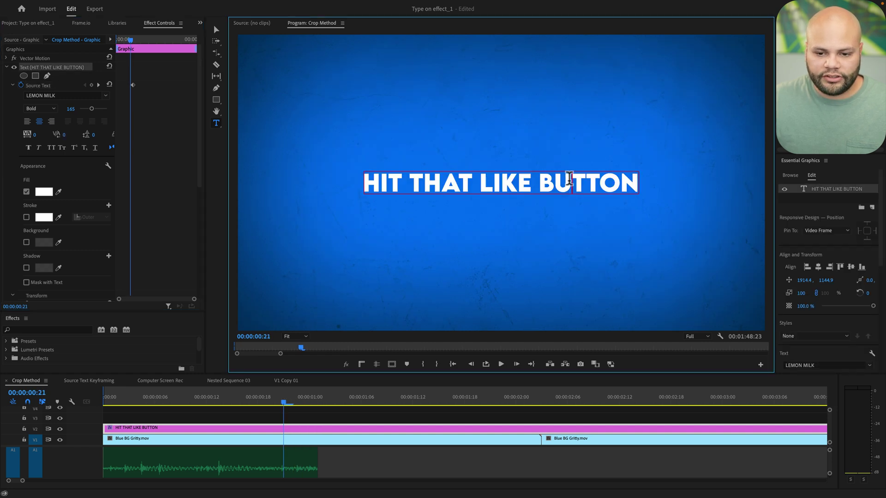
{"action": "left_click_drag", "start_coordinate": [544, 181], "coordinate": [630, 191]}
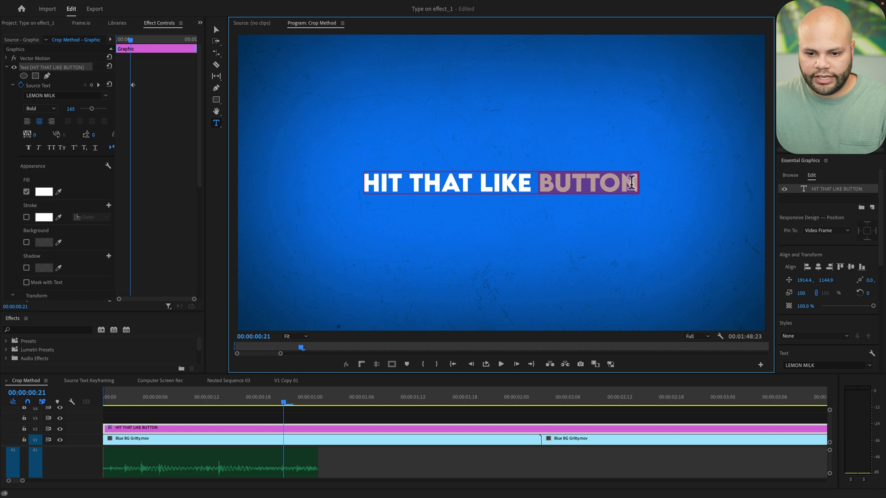
{"action": "key", "text": "BackSpace"}
{"action": "key", "text": "BackSpace"}
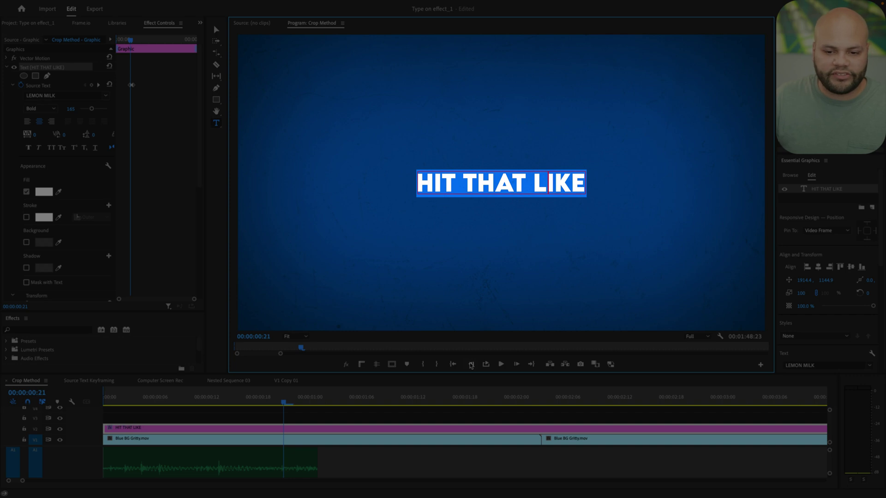
{"action": "key", "text": "Left"}
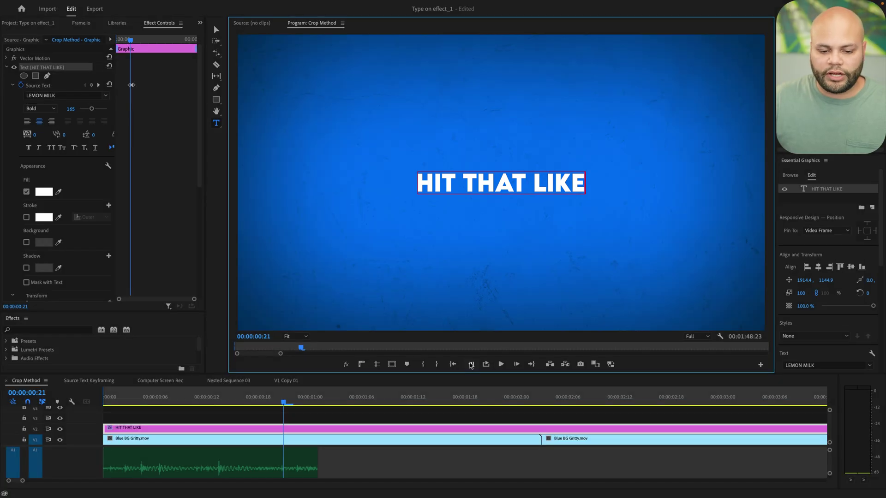
{"action": "left_click", "coordinate": [471, 365]}
{"action": "left_click", "coordinate": [471, 365]}
{"action": "left_click", "coordinate": [471, 364]}
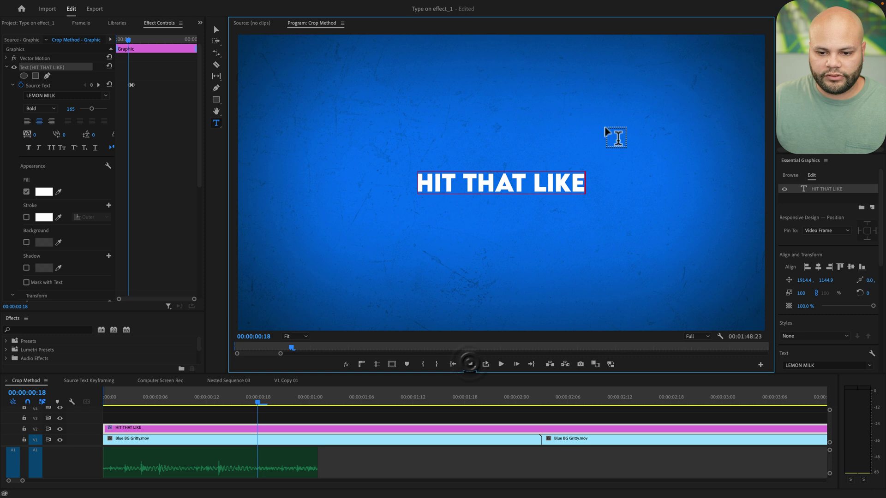
{"action": "left_click", "coordinate": [546, 184]}
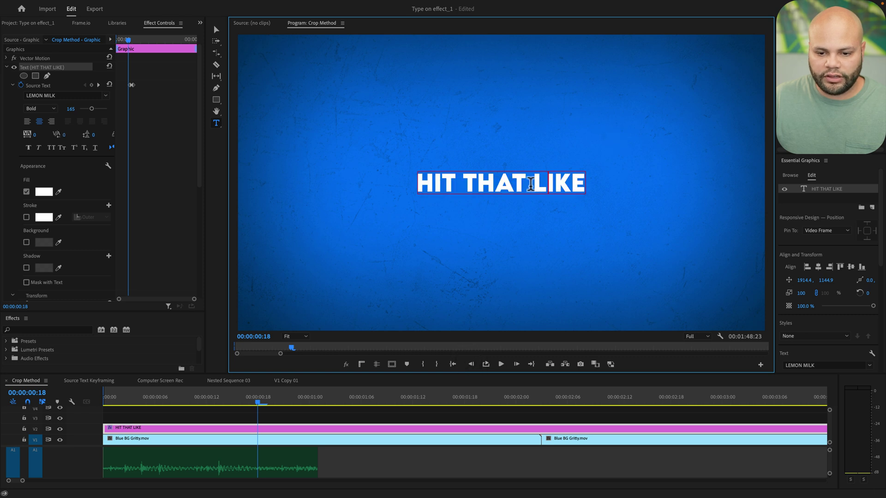
{"action": "left_click_drag", "start_coordinate": [531, 183], "coordinate": [571, 189]}
{"action": "key", "text": "BackSpace"}
Step back and delete THAT, then HIT to leave it empty, and play the word-by-word build.
{"action": "left_click", "coordinate": [470, 365]}
{"action": "left_click", "coordinate": [471, 364]}
{"action": "left_click", "coordinate": [471, 364]}
{"action": "left_click", "coordinate": [470, 364]}
{"action": "left_click", "coordinate": [471, 364]}
{"action": "left_click", "coordinate": [470, 364]}
{"action": "left_click_drag", "start_coordinate": [491, 184], "coordinate": [571, 185]}
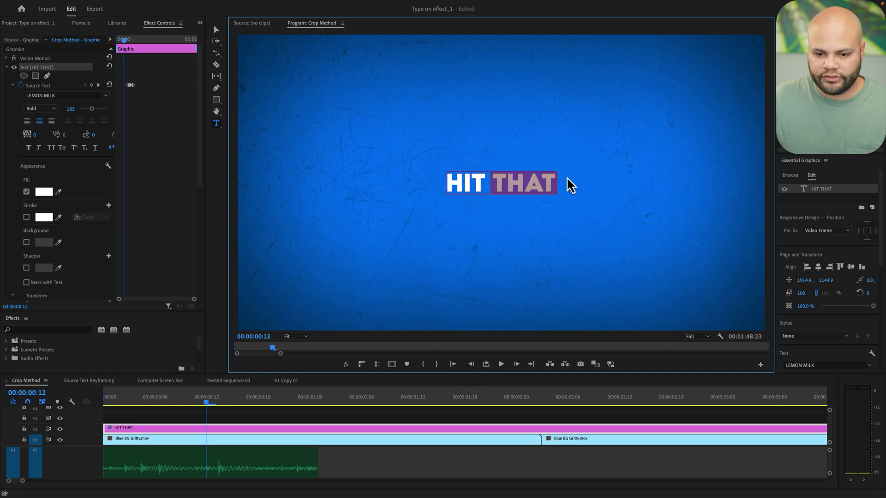
{"action": "key", "text": "BackSpace"}
{"action": "left_click", "coordinate": [471, 364]}
{"action": "left_click", "coordinate": [471, 364]}
{"action": "left_click", "coordinate": [470, 364]}
{"action": "left_click", "coordinate": [470, 364]}
{"action": "left_click", "coordinate": [470, 365]}
{"action": "left_click", "coordinate": [470, 364]}
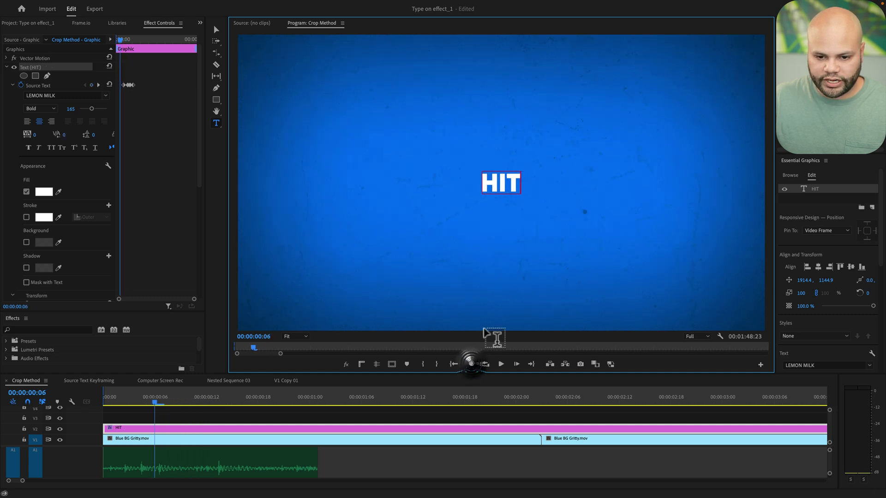
{"action": "key", "text": "ctrl+a"}
{"action": "key", "text": "BackSpace"}
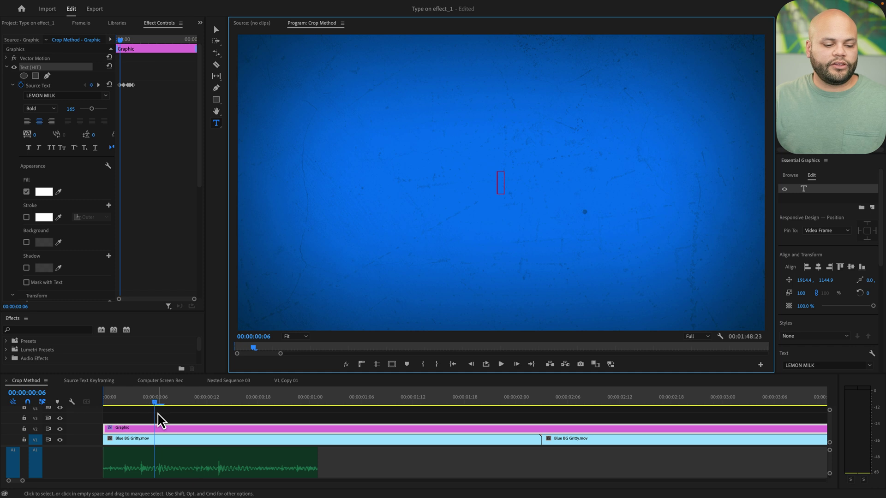
{"action": "left_click", "coordinate": [157, 413]}
{"action": "left_click", "coordinate": [138, 403]}
{"action": "key", "text": "space"}
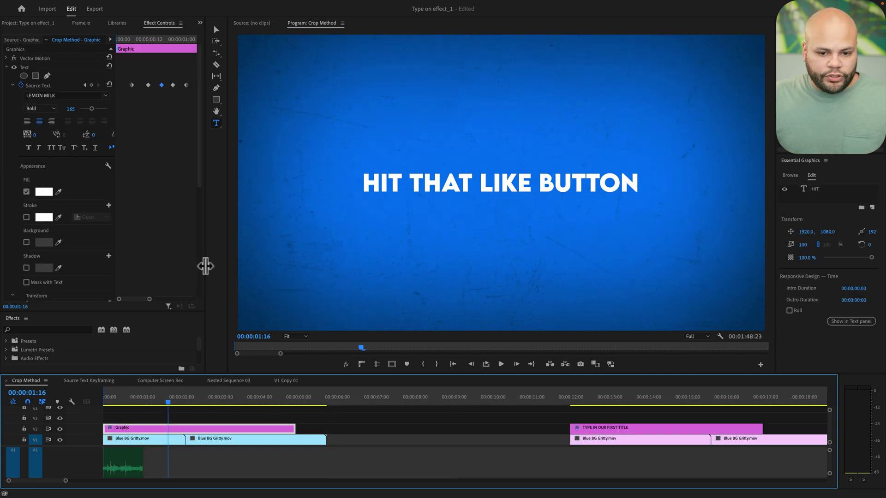
Nudge the last text keyframe earlier, rate-stretch the Graphic clip shorter, and play the faster animation.
{"action": "left_click_drag", "start_coordinate": [205, 266], "coordinate": [285, 262]}
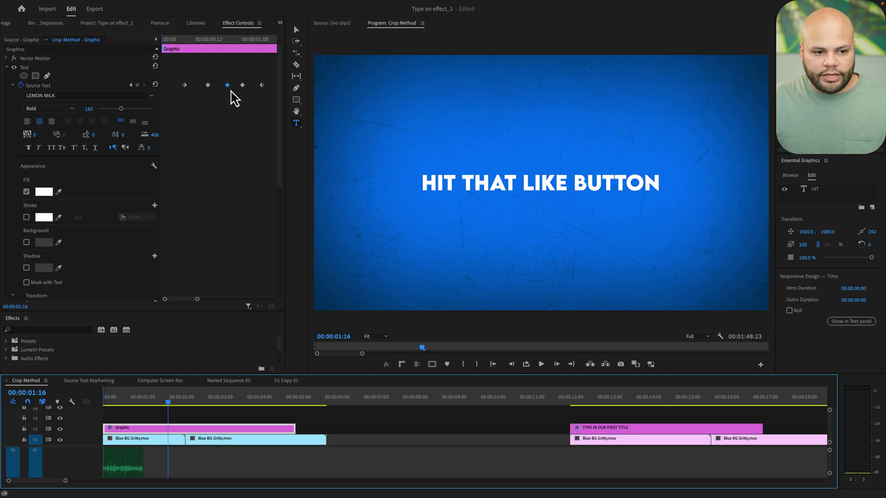
{"action": "left_click_drag", "start_coordinate": [228, 85], "coordinate": [224, 85]}
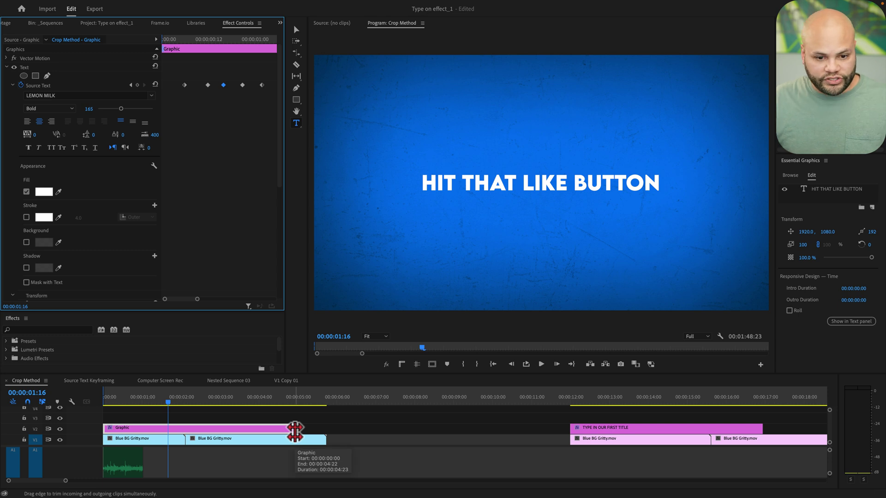
{"action": "left_click", "coordinate": [296, 52]}
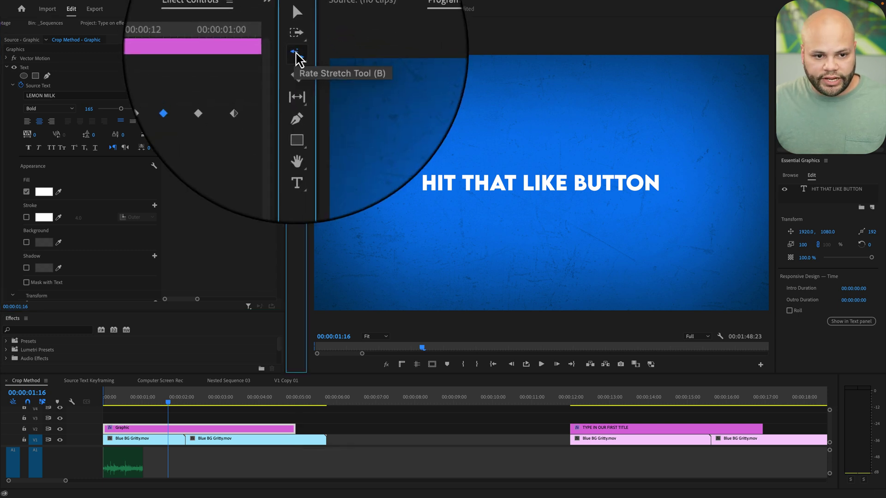
{"action": "left_click", "coordinate": [296, 52]}
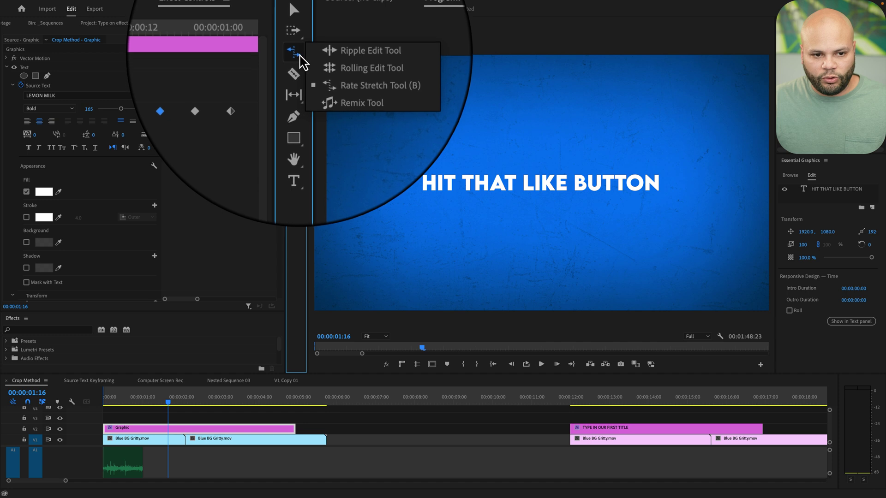
{"action": "left_click", "coordinate": [318, 88]}
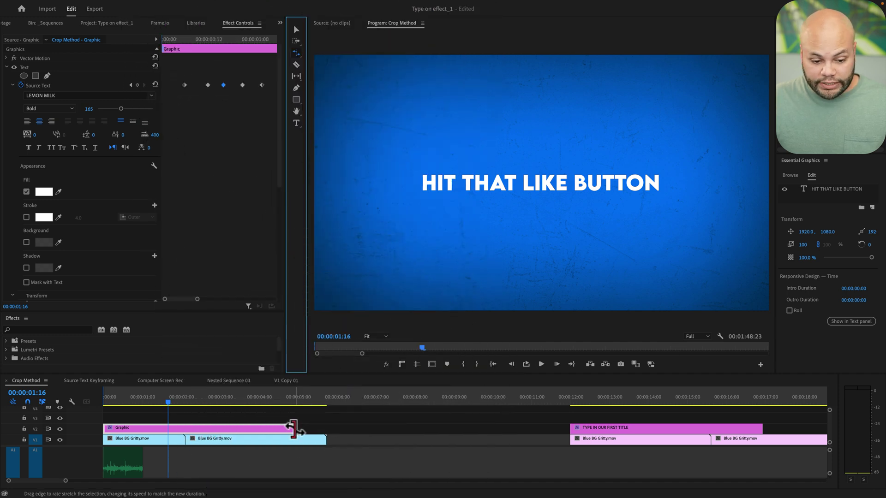
{"action": "left_click_drag", "start_coordinate": [293, 429], "coordinate": [210, 431]}
{"action": "left_click", "coordinate": [109, 403]}
{"action": "key", "text": "space"}
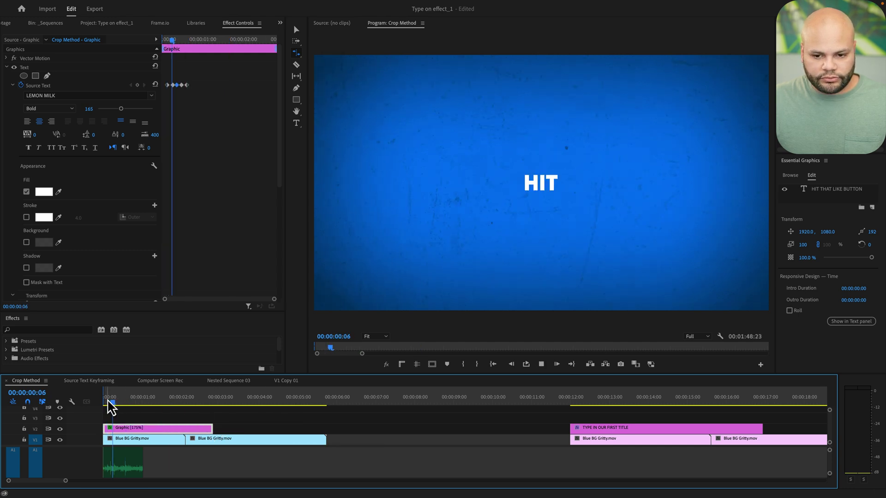
{"action": "key", "text": "space"}
Stretch the Graphic clip longer and replay the slowed title animation.
{"action": "left_click_drag", "start_coordinate": [207, 429], "coordinate": [391, 429]}
{"action": "left_click", "coordinate": [134, 406]}
{"action": "key", "text": "space"}
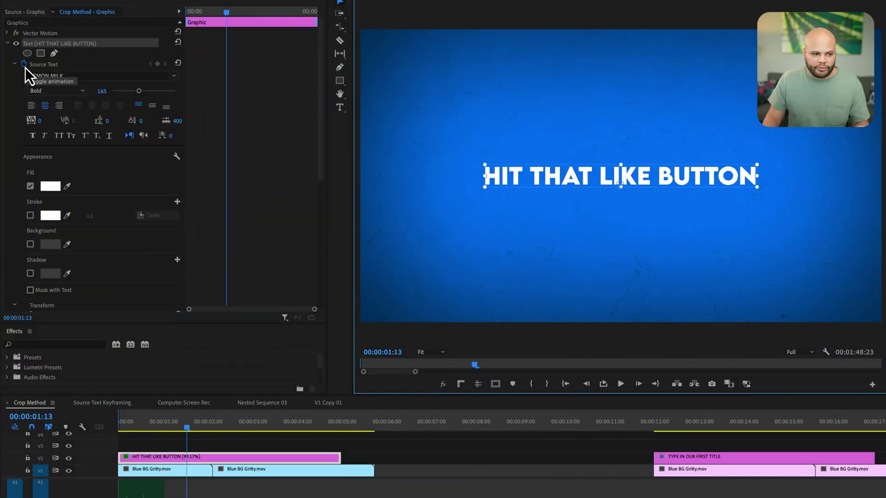
Edit the title text, then step back frame by frame through the revealed letters.
{"action": "double_click", "coordinate": [753, 178]}
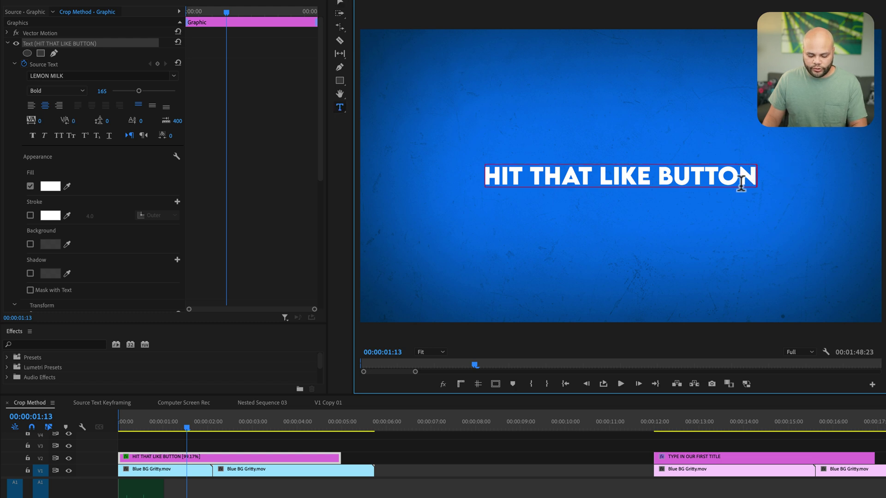
{"action": "left_click", "coordinate": [157, 65]}
{"action": "left_click", "coordinate": [588, 385]}
{"action": "left_click", "coordinate": [588, 385]}
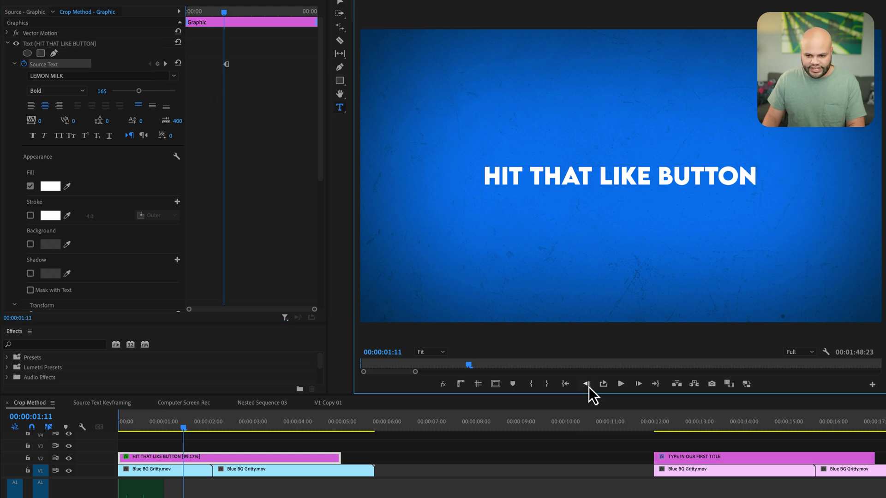
{"action": "left_click", "coordinate": [588, 385]}
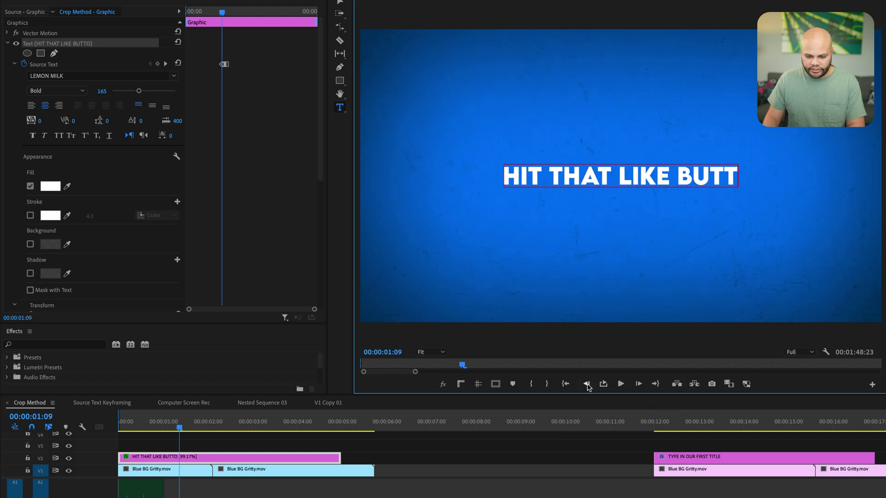
{"action": "left_click", "coordinate": [588, 385]}
{"action": "left_click", "coordinate": [588, 385]}
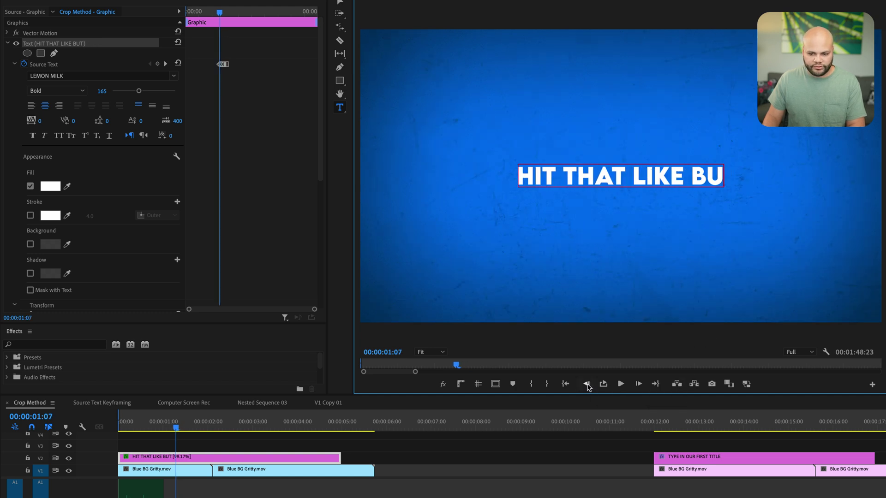
{"action": "left_click", "coordinate": [587, 384]}
In the Source Text Keyframing sequence, rate-stretch the Graphic clip to about 120% speed and replay it.
{"action": "left_click", "coordinate": [102, 402]}
{"action": "left_click_drag", "start_coordinate": [165, 430], "coordinate": [153, 425]}
{"action": "key", "text": "space"}
{"action": "key", "text": "="}
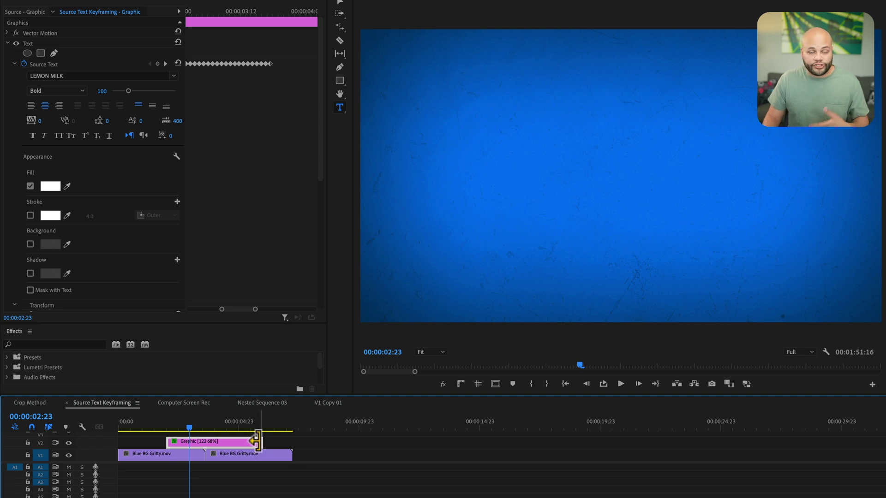
{"action": "left_click_drag", "start_coordinate": [261, 444], "coordinate": [330, 443]}
{"action": "key", "text": "space"}
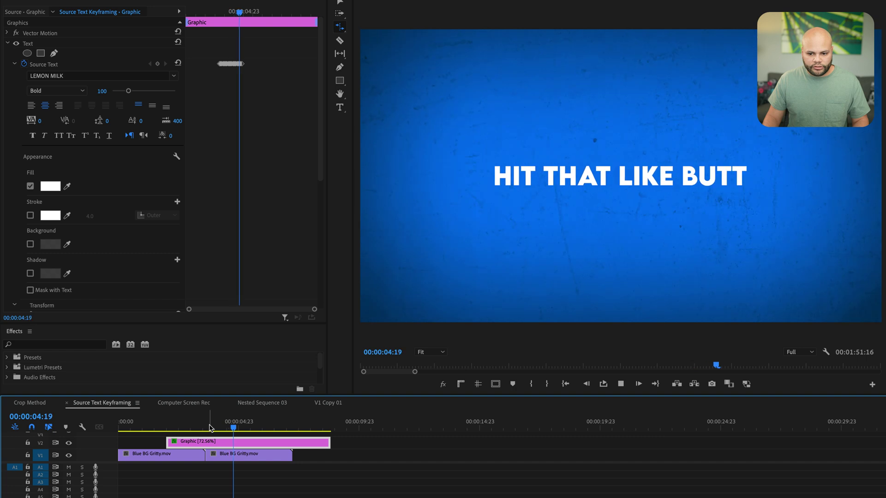
{"action": "left_click_drag", "start_coordinate": [329, 443], "coordinate": [264, 443]}
{"action": "left_click", "coordinate": [198, 431]}
{"action": "key", "text": "space"}
{"action": "key", "text": "space"}
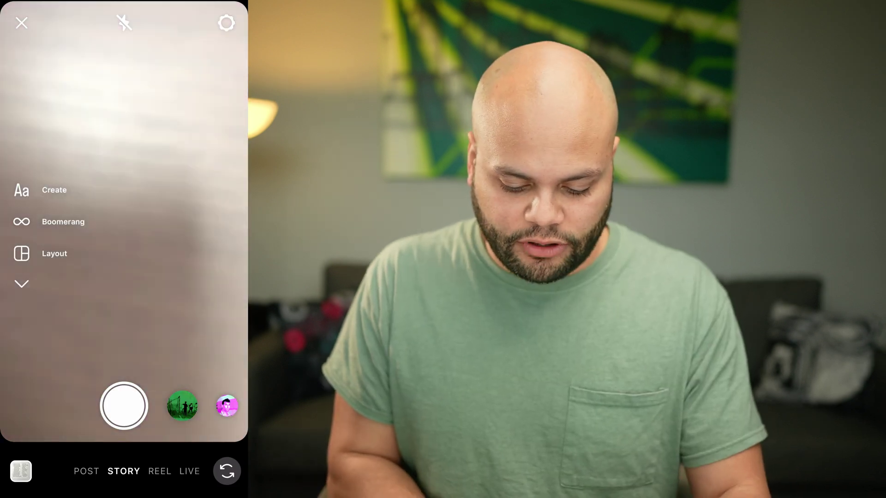
Capture a blank story frame and fill it entirely with green using the Draw tool.
{"action": "left_click", "coordinate": [124, 407]}
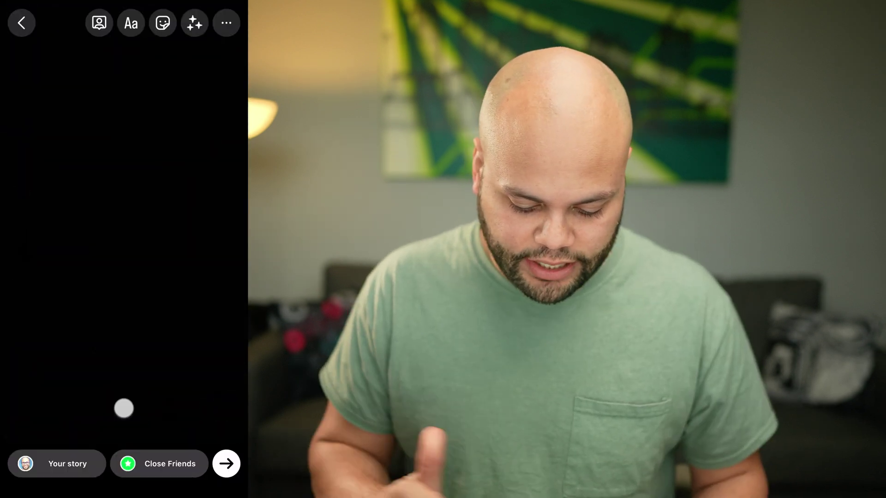
{"action": "left_click", "coordinate": [226, 22]}
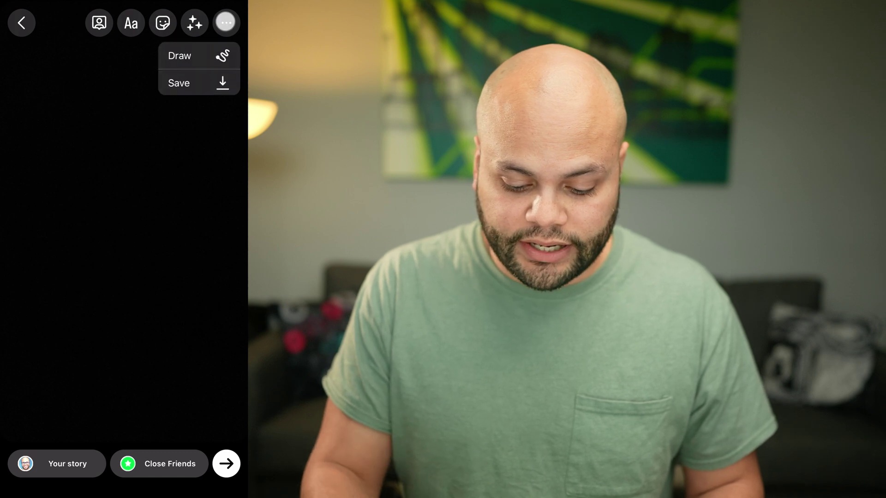
{"action": "left_click", "coordinate": [178, 55]}
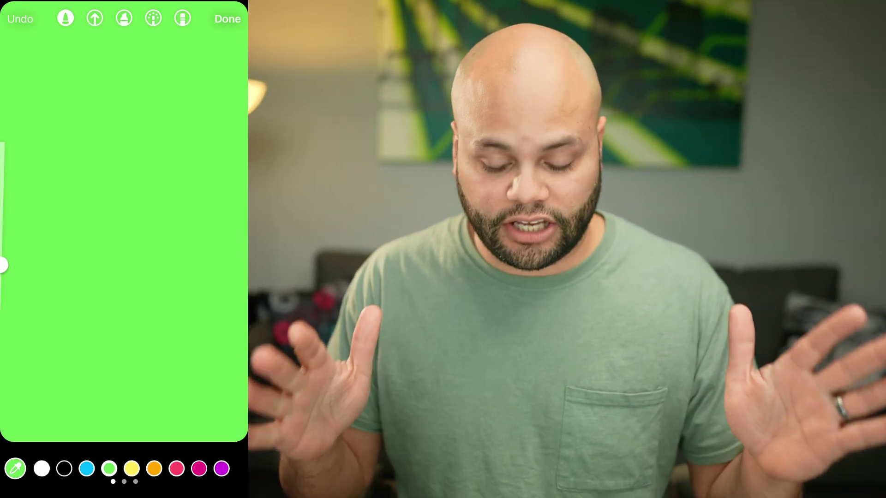
{"action": "left_click", "coordinate": [228, 19]}
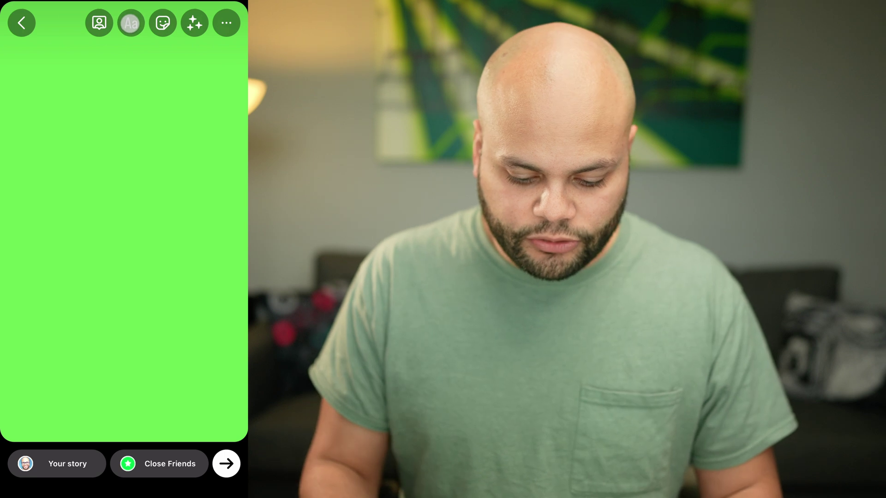
Add the caption 'This is me typing' and toggle the typewriter text animation on and off.
{"action": "left_click", "coordinate": [124, 133]}
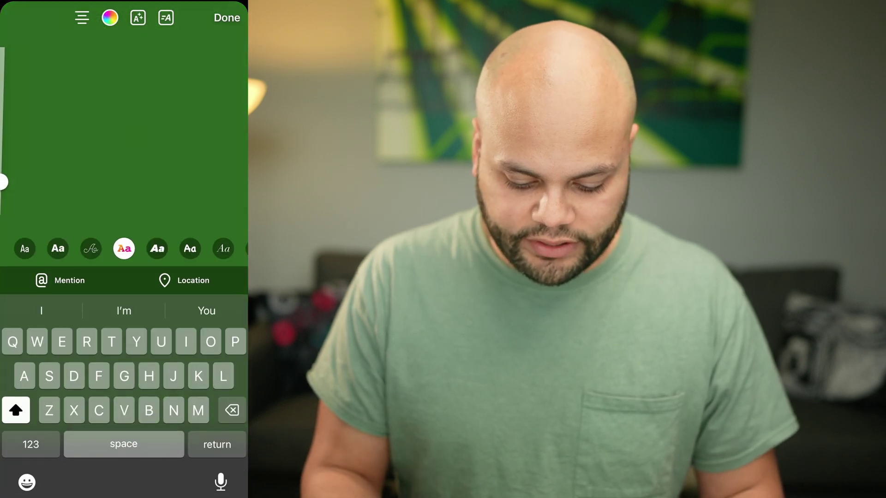
{"action": "type", "text": "This"}
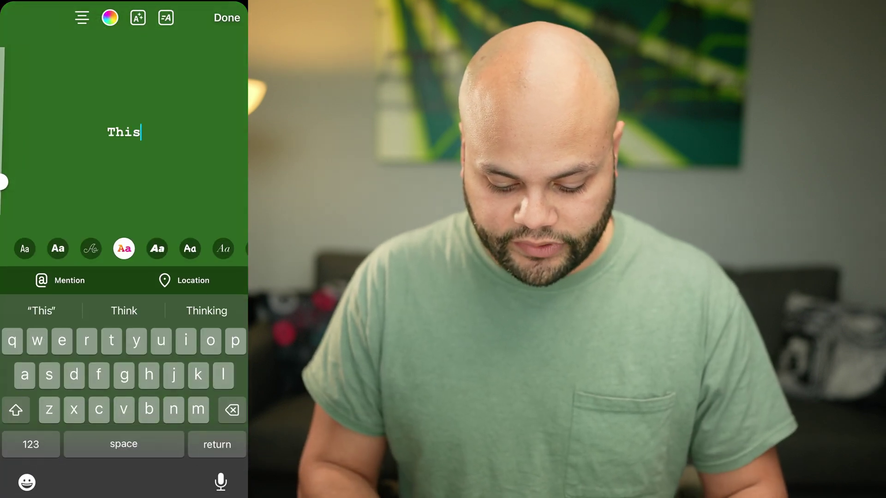
{"action": "type", "text": " is me typing"}
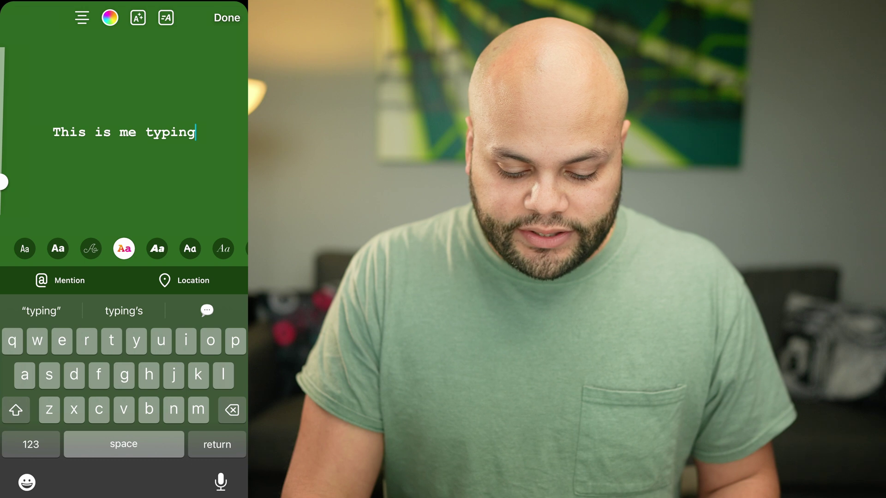
{"action": "left_click", "coordinate": [166, 17]}
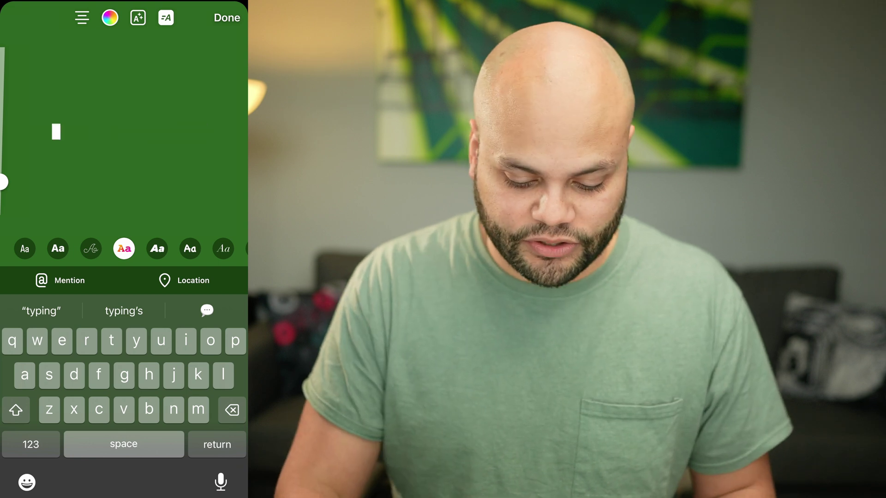
{"action": "left_click", "coordinate": [166, 18]}
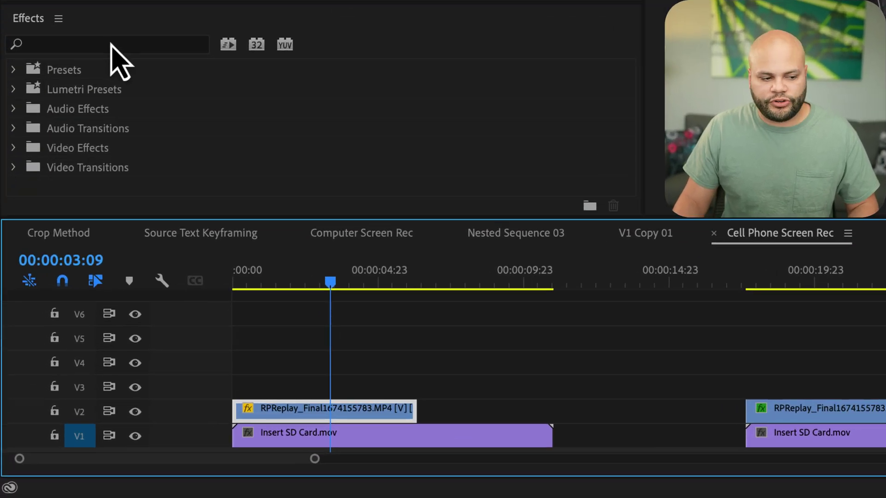
Apply Ultra Key to the phone recording, key out its green background, and shift it left.
{"action": "left_click", "coordinate": [56, 268]}
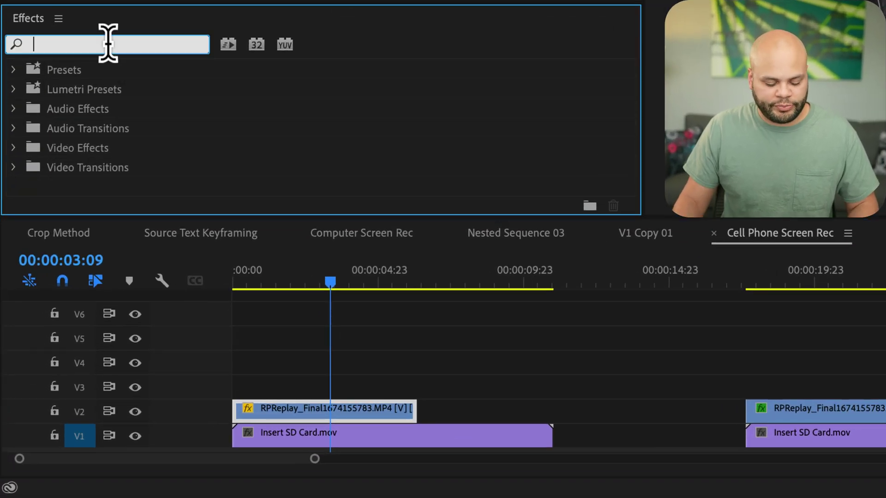
{"action": "type", "text": "ultra"}
{"action": "left_click_drag", "start_coordinate": [90, 186], "coordinate": [347, 410]}
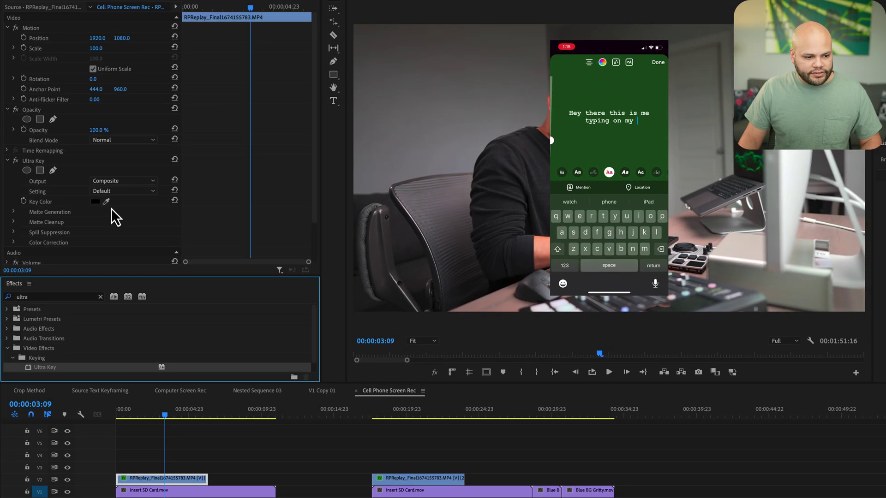
{"action": "left_click", "coordinate": [107, 202]}
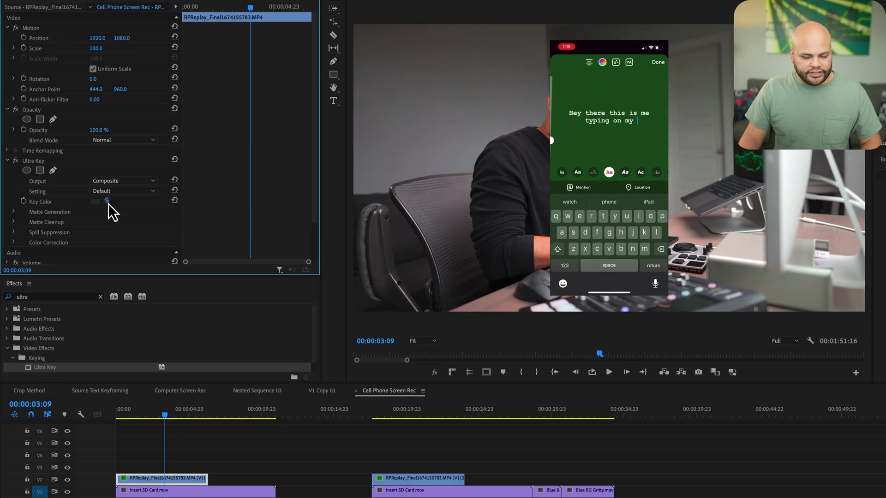
{"action": "left_click", "coordinate": [615, 141]}
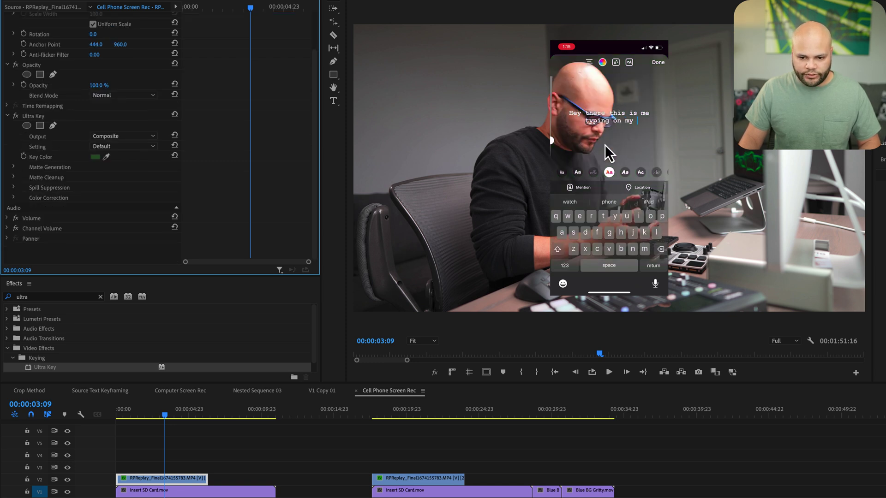
{"action": "left_click_drag", "start_coordinate": [584, 165], "coordinate": [419, 165]}
Add a Crop effect to the phone clip and trim off the status bar, sides and keyboard.
{"action": "double_click", "coordinate": [82, 297]}
{"action": "type", "text": "crop"}
{"action": "left_click_drag", "start_coordinate": [40, 367], "coordinate": [162, 478]}
{"action": "scroll", "coordinate": [50, 191], "scroll_direction": "down", "scroll_amount": 3}
{"action": "left_click", "coordinate": [30, 175]}
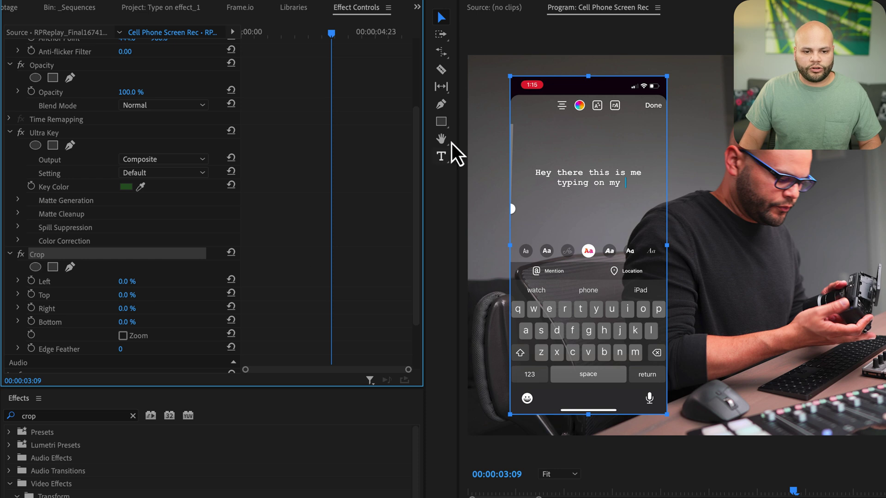
{"action": "left_click_drag", "start_coordinate": [588, 77], "coordinate": [599, 162]}
{"action": "left_click_drag", "start_coordinate": [506, 286], "coordinate": [526, 287]}
{"action": "left_click_drag", "start_coordinate": [667, 286], "coordinate": [654, 286]}
{"action": "left_click_drag", "start_coordinate": [586, 413], "coordinate": [588, 193]}
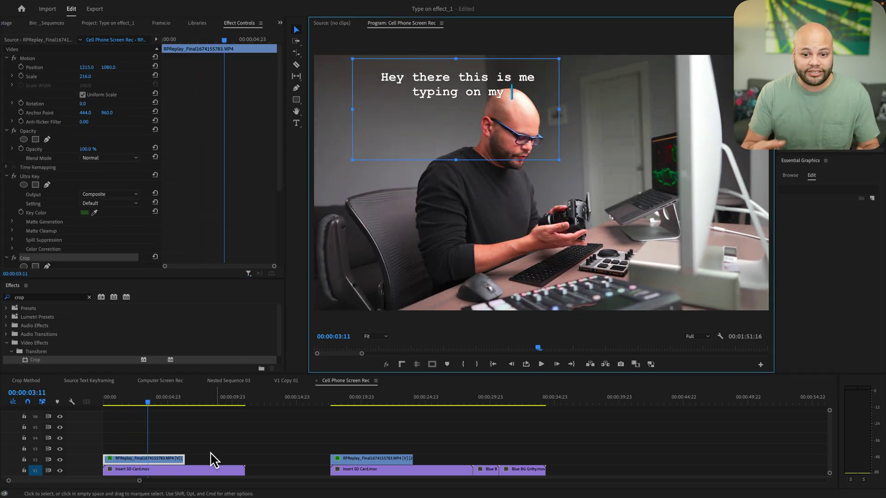
Replay the sequence from the start to check the cropped typing result.
{"action": "left_click", "coordinate": [211, 468]}
{"action": "key", "text": "Home"}
{"action": "key", "text": "space"}
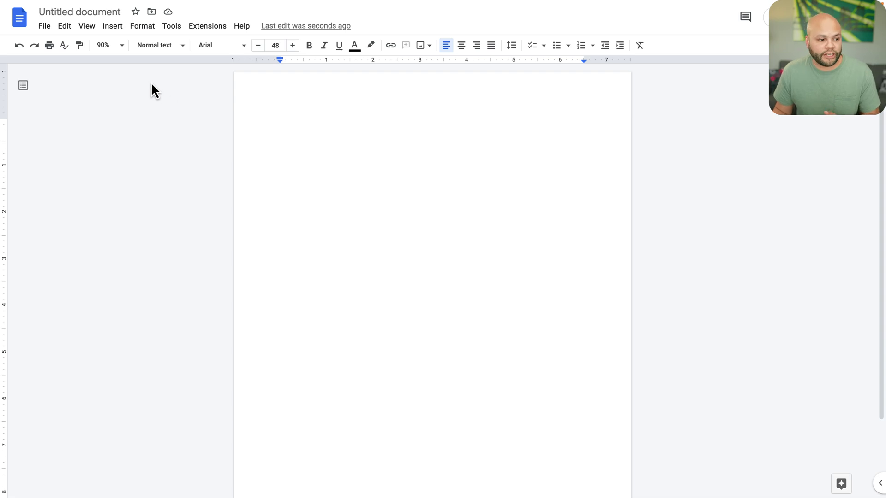
Fit the Docs page to the window, keep the 48-pt font size, and type 'Hit that like button'.
{"action": "left_click", "coordinate": [114, 46]}
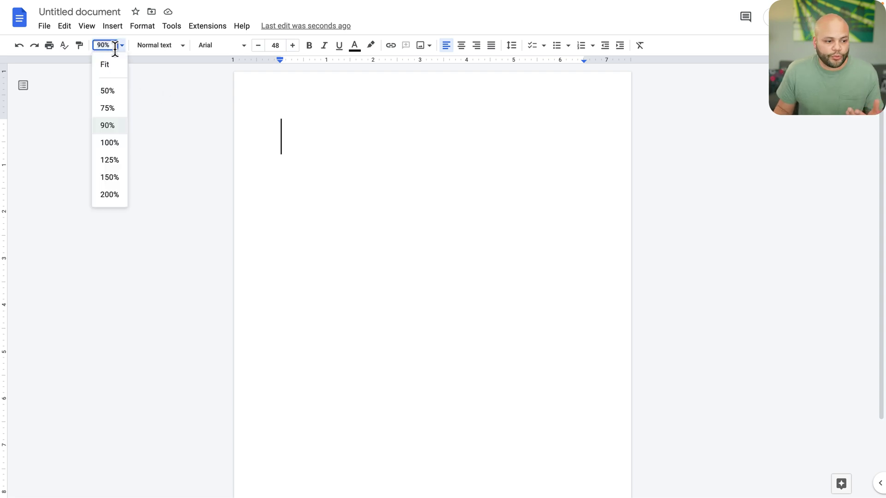
{"action": "left_click", "coordinate": [114, 66]}
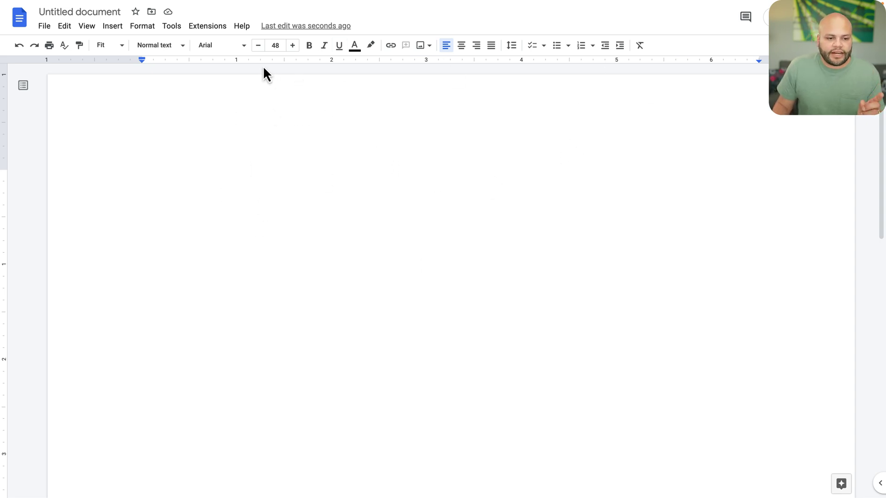
{"action": "left_click", "coordinate": [280, 46]}
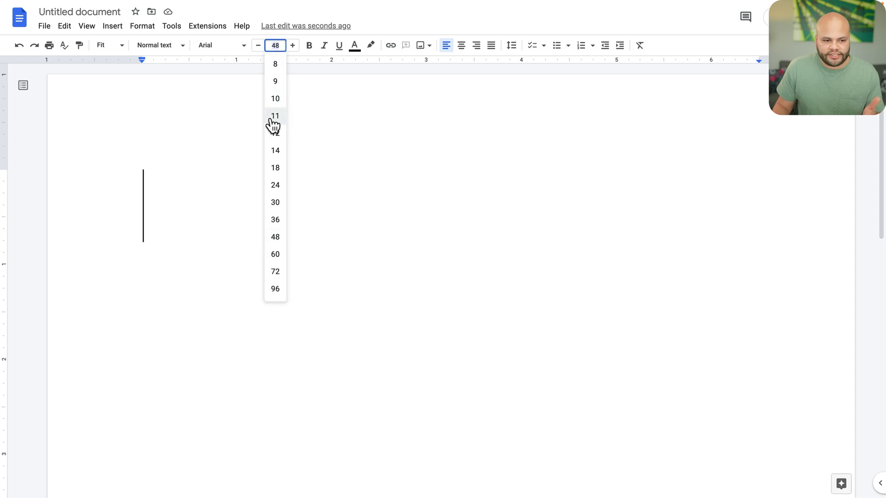
{"action": "key", "text": "Return"}
{"action": "type", "text": "Hit that "}
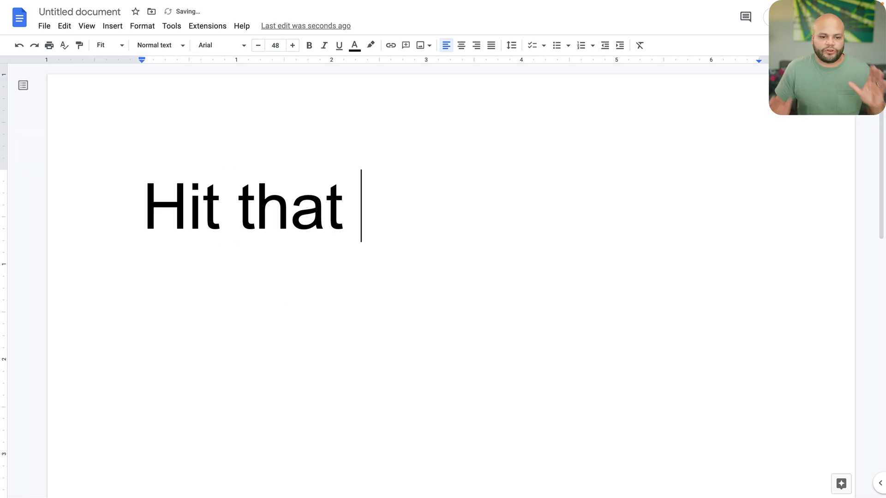
{"action": "type", "text": "like button."}
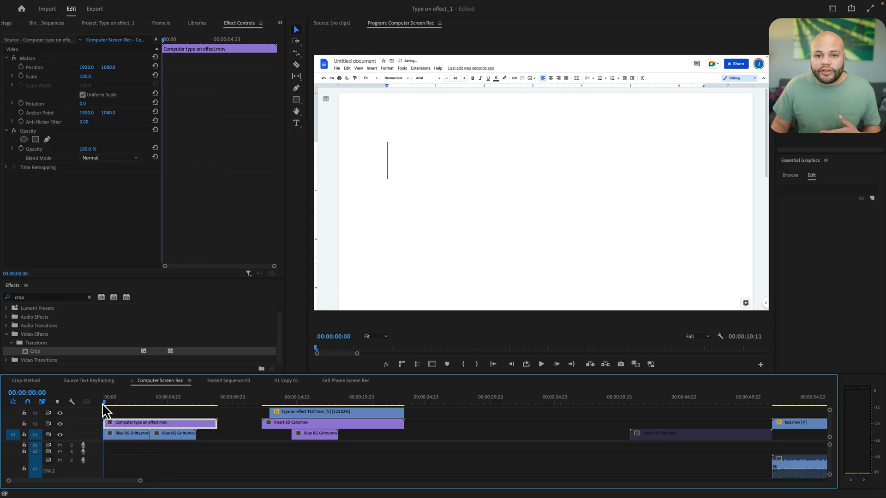
{"action": "left_click_drag", "start_coordinate": [103, 406], "coordinate": [180, 405]}
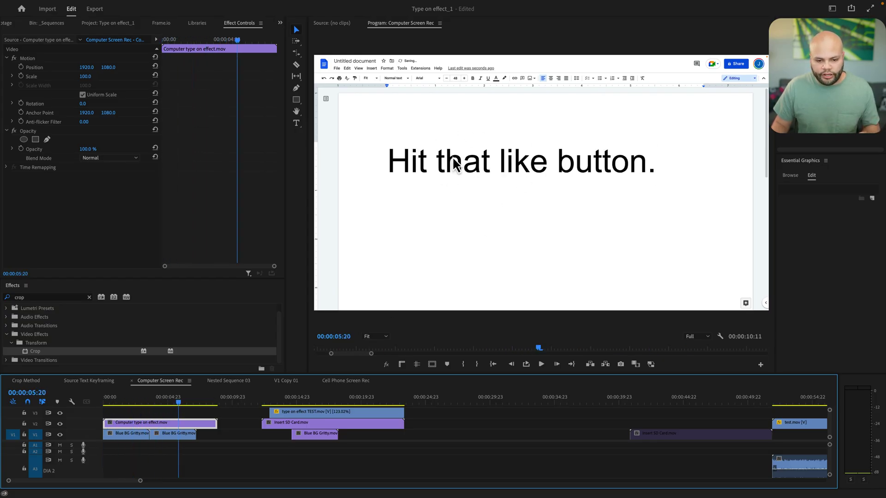
{"action": "left_click", "coordinate": [89, 297]}
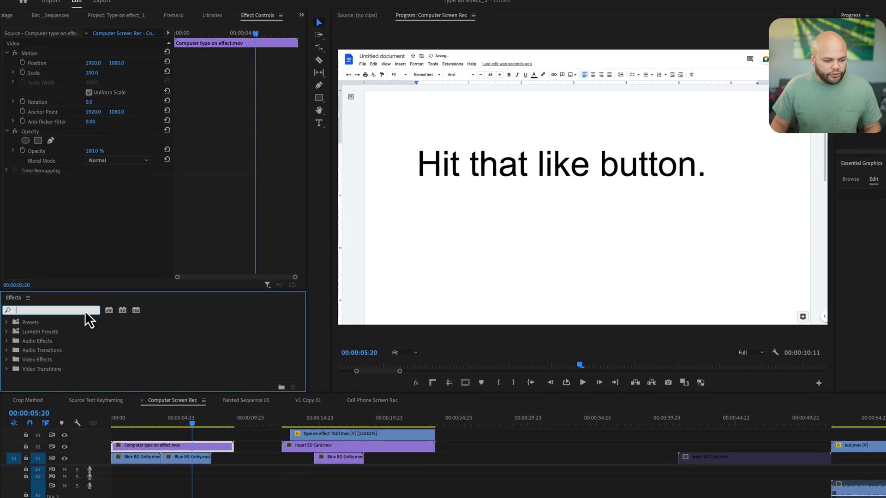
{"action": "type", "text": "ultra"}
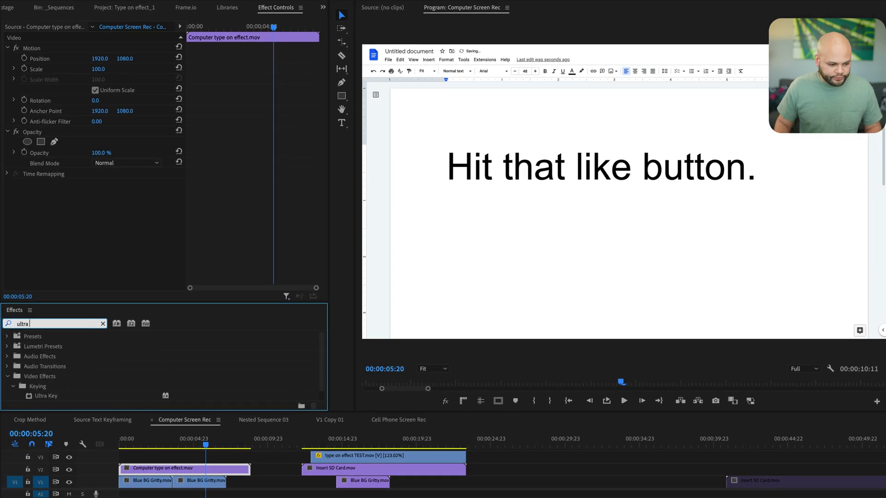
{"action": "left_click_drag", "start_coordinate": [49, 400], "coordinate": [165, 474]}
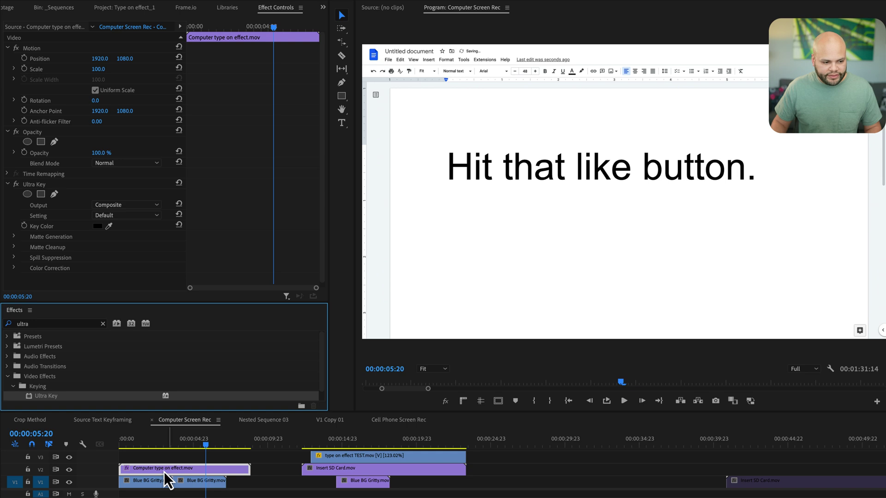
{"action": "left_click", "coordinate": [110, 226]}
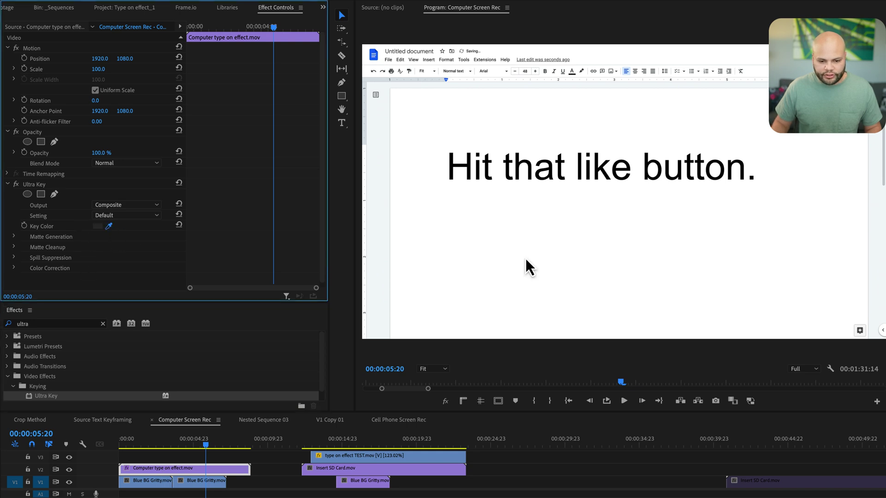
{"action": "left_click", "coordinate": [525, 259]}
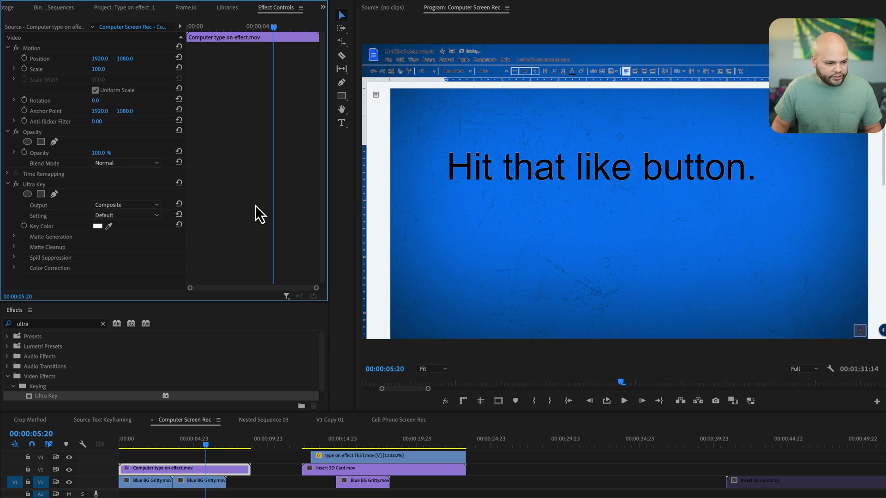
{"action": "left_click", "coordinate": [14, 236]}
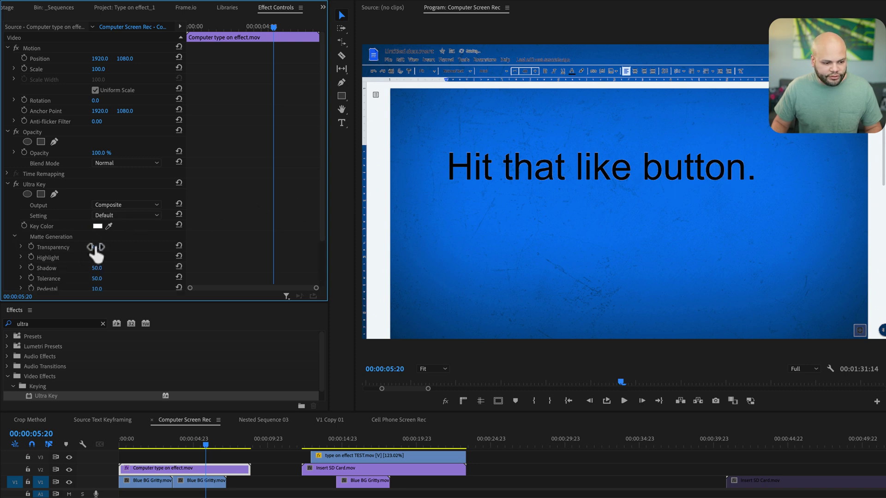
{"action": "left_click_drag", "start_coordinate": [97, 248], "coordinate": [111, 248]}
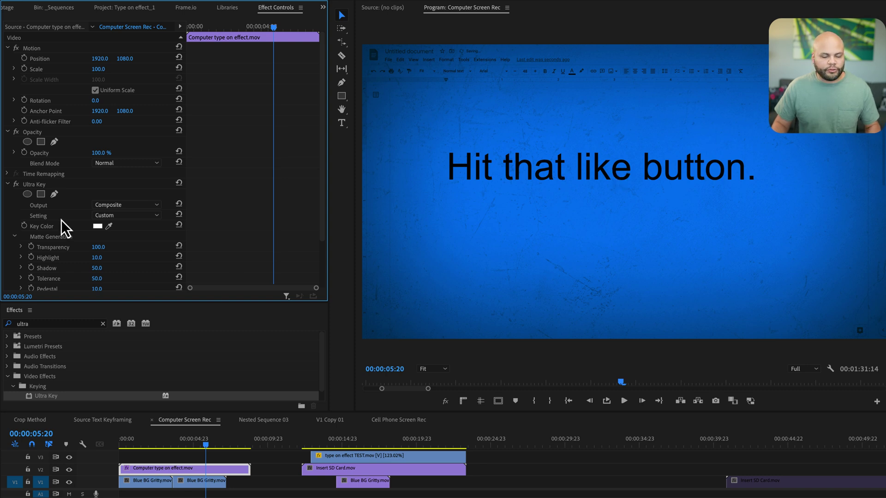
{"action": "left_click", "coordinate": [40, 185]}
{"action": "key", "text": "Delete"}
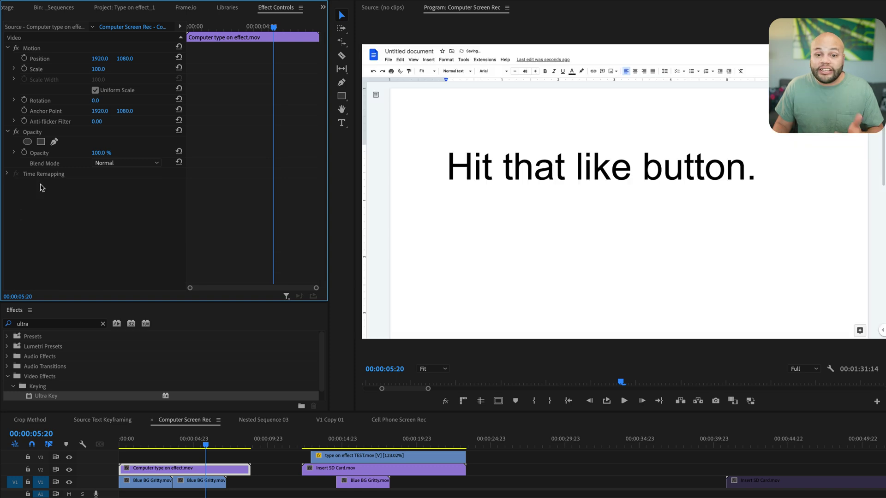
{"action": "left_click", "coordinate": [66, 328]}
{"action": "left_click", "coordinate": [65, 326]}
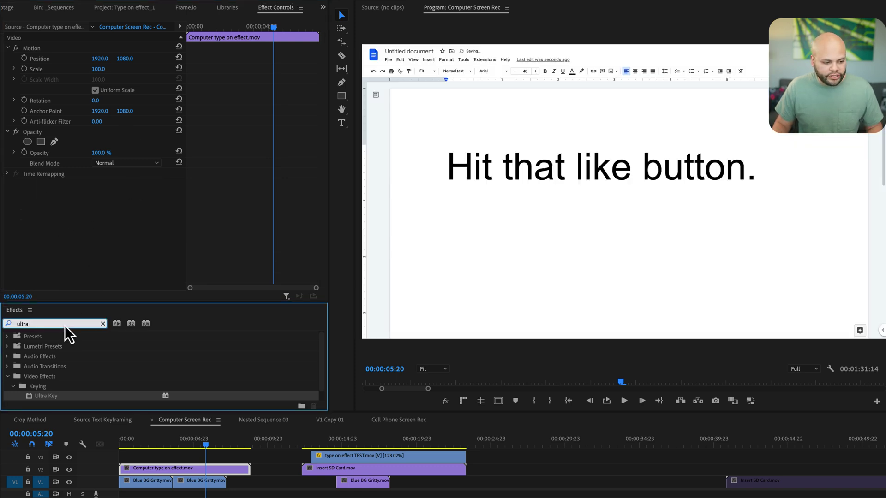
Apply the Invert effect to the Docs clip on V2 with Channel set to Luminance.
{"action": "left_click", "coordinate": [103, 324]}
{"action": "type", "text": "invert"}
{"action": "left_click_drag", "start_coordinate": [35, 390], "coordinate": [197, 468]}
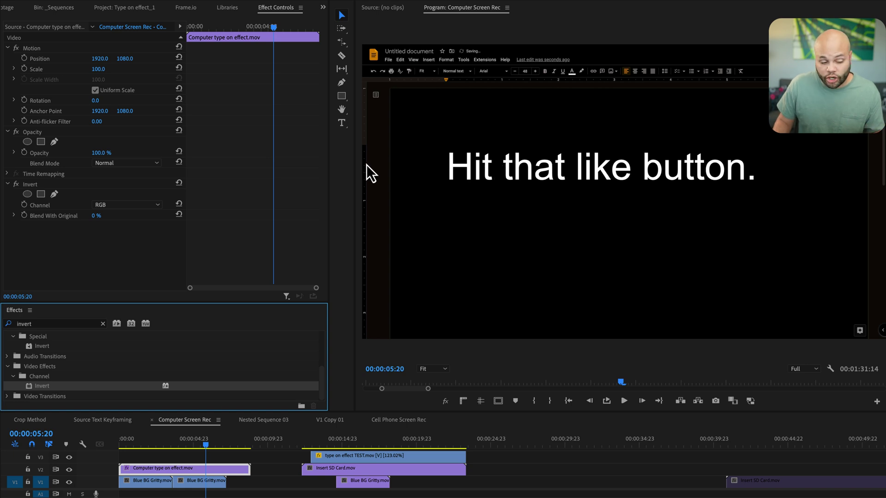
{"action": "left_click", "coordinate": [107, 205]}
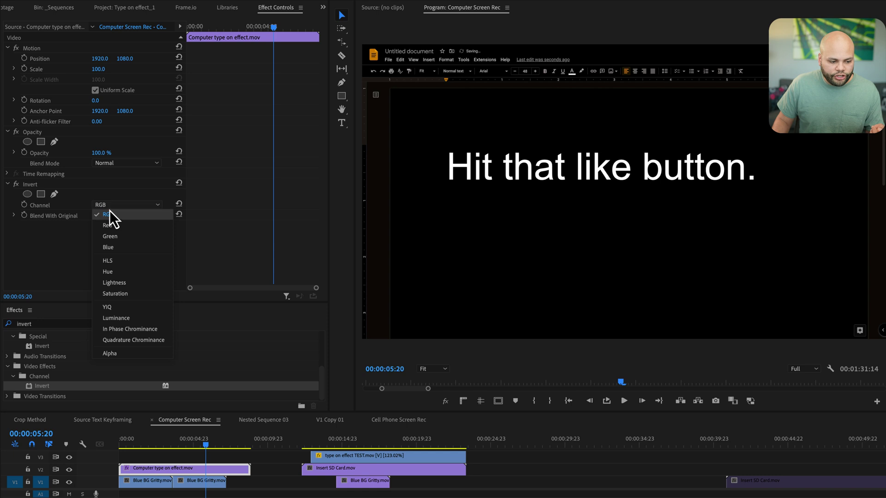
{"action": "left_click", "coordinate": [143, 319]}
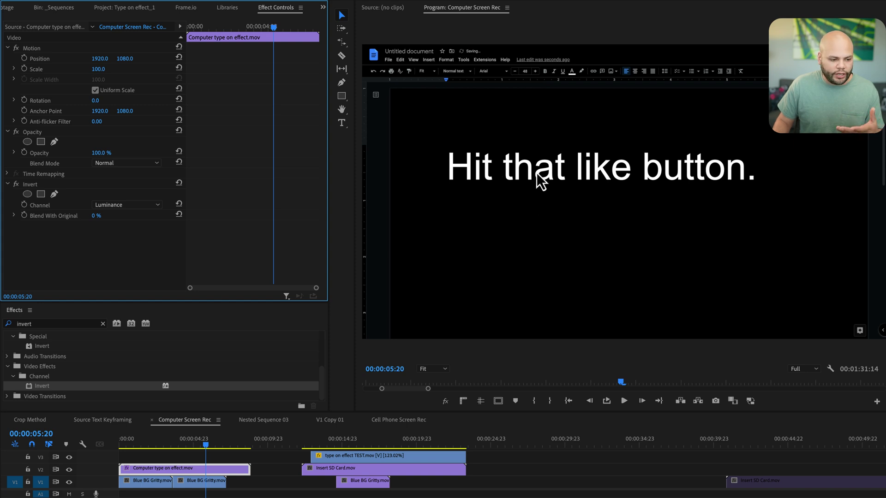
{"action": "left_click", "coordinate": [103, 323]}
{"action": "left_click", "coordinate": [75, 324]}
Apply Luma Key to the Docs clip so the black drops out over the blue background.
{"action": "type", "text": "luma key"}
{"action": "left_click_drag", "start_coordinate": [38, 388], "coordinate": [156, 473]}
{"action": "left_click_drag", "start_coordinate": [138, 443], "coordinate": [158, 446]}
Add a Crop effect and crop the Docs toolbar off the top and the page edge off the left.
{"action": "left_click", "coordinate": [69, 324]}
{"action": "type", "text": "crop"}
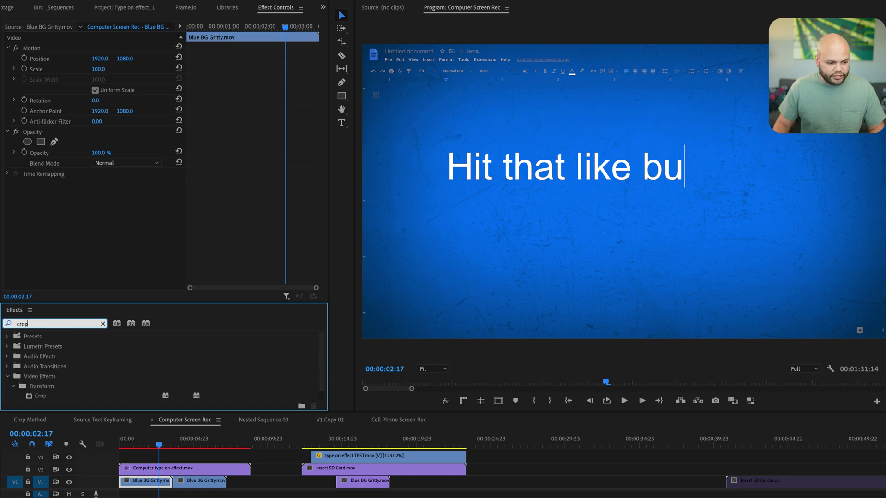
{"action": "left_click_drag", "start_coordinate": [44, 395], "coordinate": [169, 468]}
{"action": "left_click", "coordinate": [34, 269]}
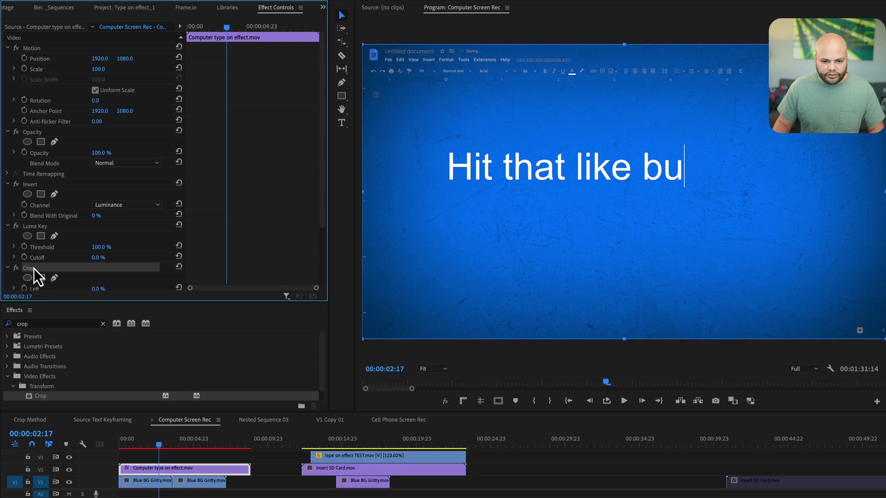
{"action": "left_click_drag", "start_coordinate": [626, 49], "coordinate": [626, 99]}
{"action": "left_click_drag", "start_coordinate": [364, 220], "coordinate": [402, 220]}
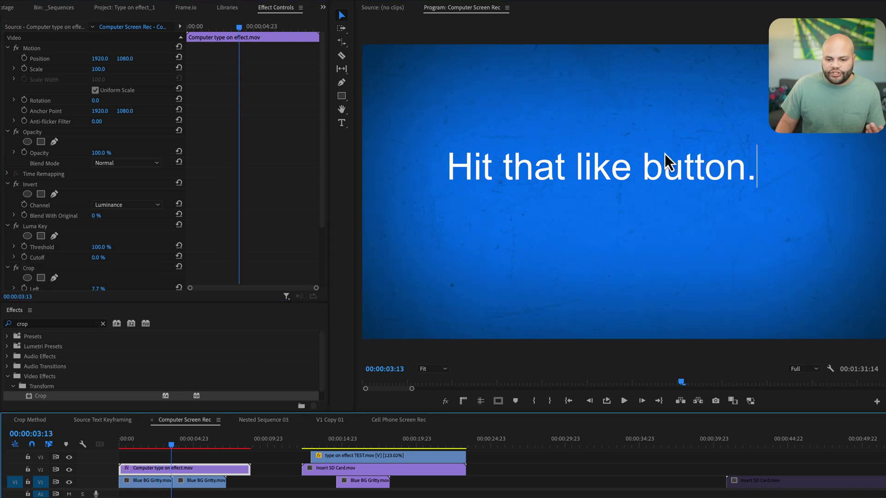
Add the Tint effect to the Docs clip and collapse the Invert, Luma Key and Crop settings.
{"action": "left_click", "coordinate": [102, 324]}
{"action": "left_click", "coordinate": [46, 325]}
{"action": "type", "text": "tint"}
{"action": "left_click_drag", "start_coordinate": [40, 396], "coordinate": [174, 469]}
{"action": "left_click", "coordinate": [8, 184]}
{"action": "left_click", "coordinate": [8, 195]}
{"action": "left_click", "coordinate": [8, 206]}
Set Tint's Map White To colour to bright green, replacing an initial red choice.
{"action": "left_click", "coordinate": [98, 248]}
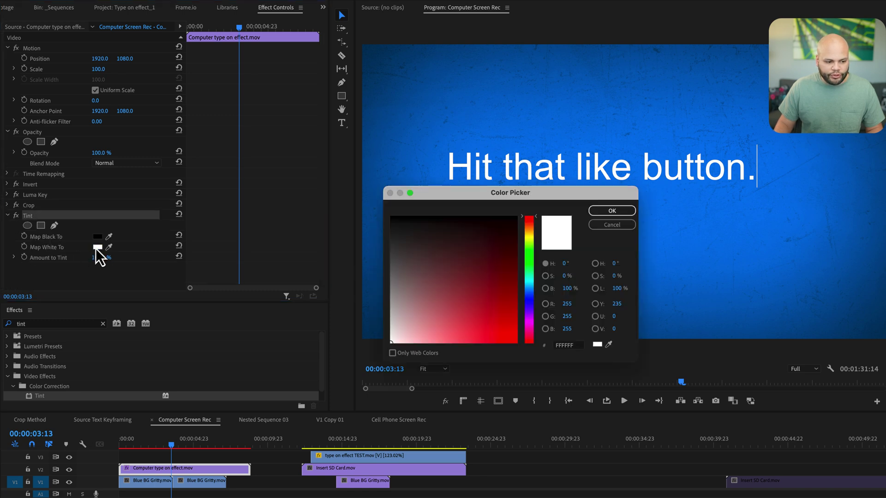
{"action": "left_click", "coordinate": [528, 227]}
{"action": "left_click", "coordinate": [498, 300]}
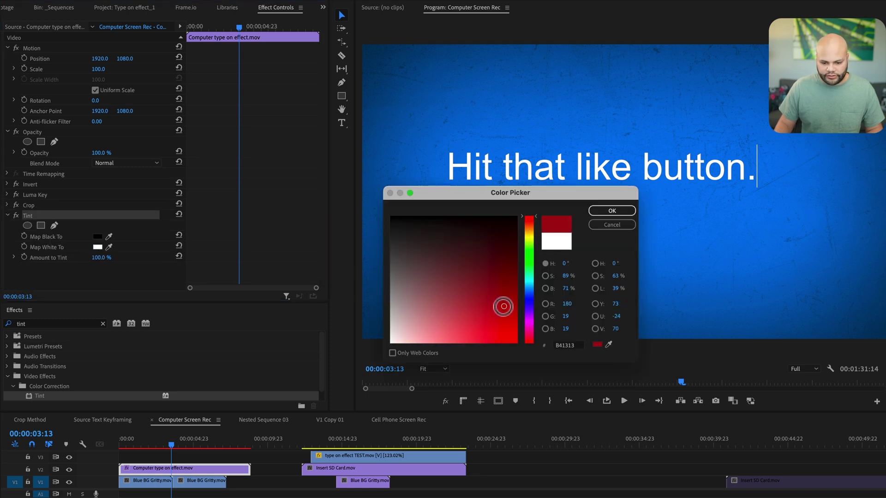
{"action": "left_click", "coordinate": [602, 214]}
{"action": "left_click", "coordinate": [98, 248]}
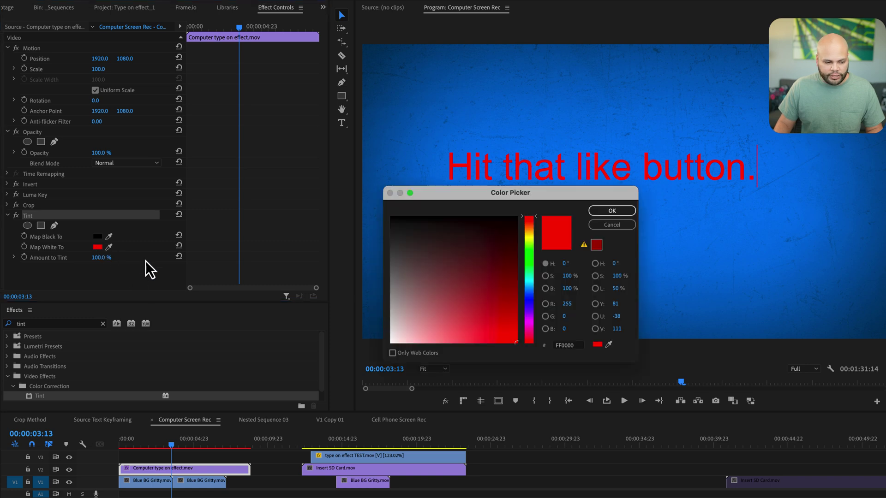
{"action": "left_click", "coordinate": [530, 256]}
{"action": "left_click", "coordinate": [501, 318]}
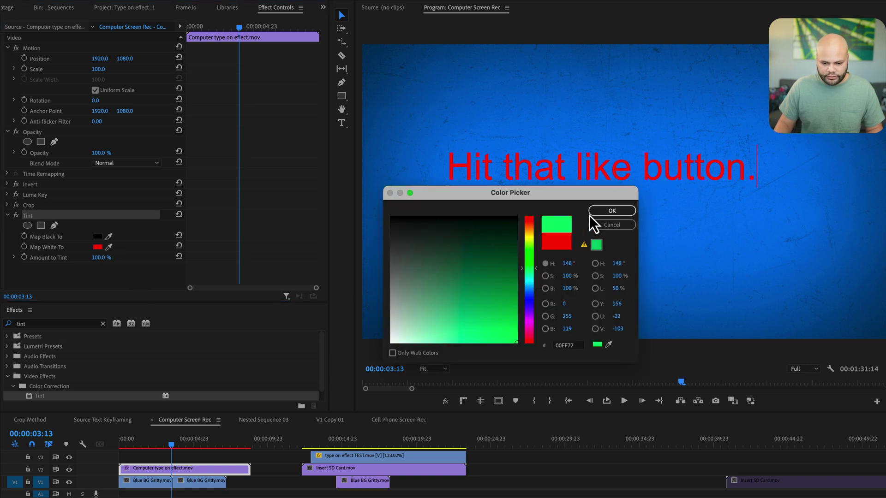
{"action": "left_click", "coordinate": [612, 211]}
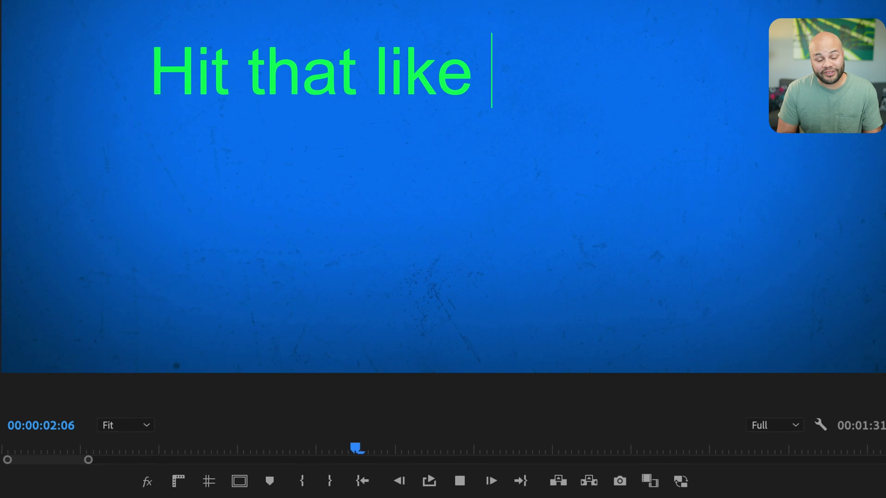